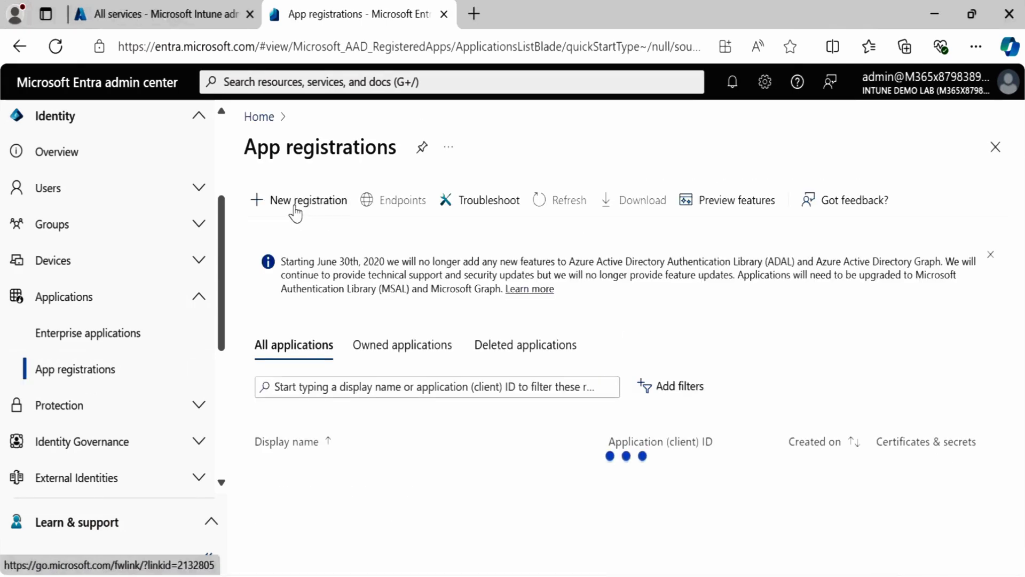
- Register a new single-tenant app named Office_365_Patching_Compliance_Reprot_Using_PowerShell
left_click(299, 212)
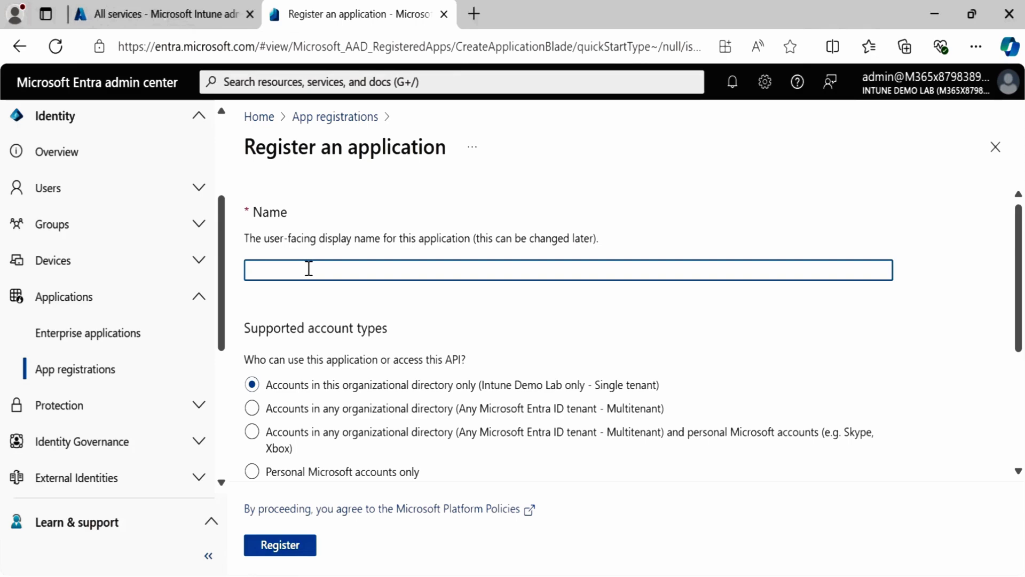
type("Office_365_Patching_Compliance_Reprot_Using_PowerShell")
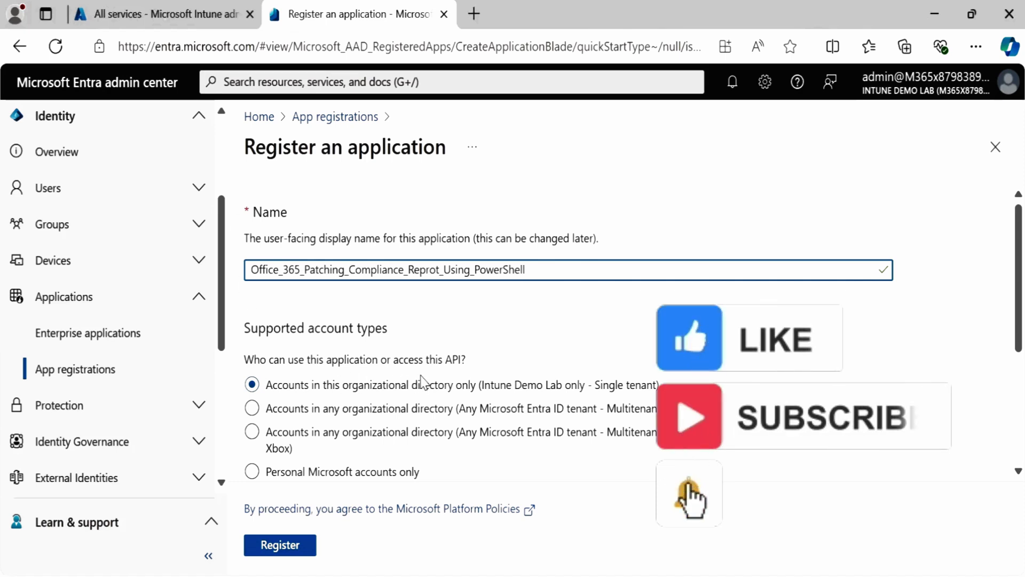
left_click(285, 555)
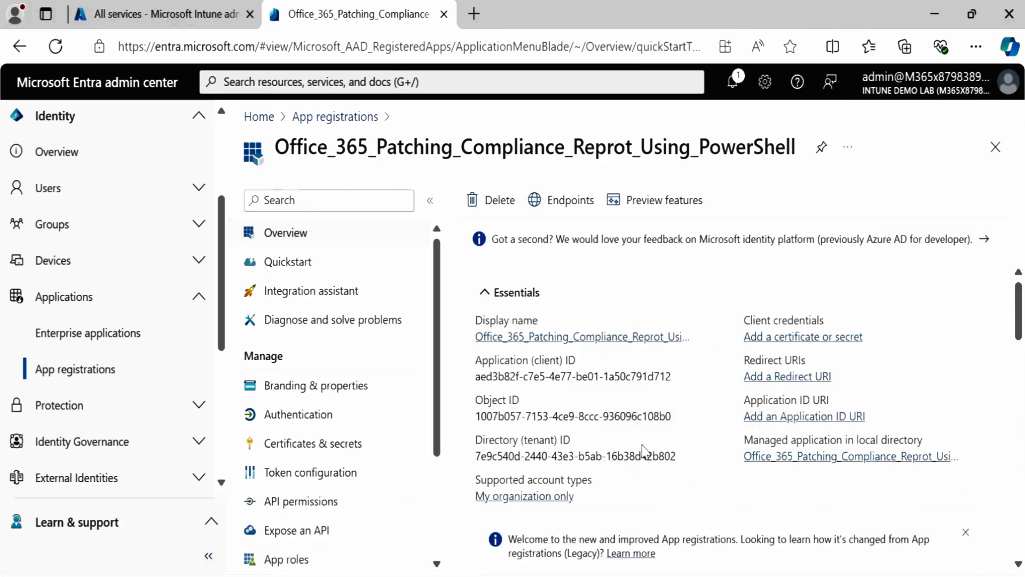
- Copy the app's Directory (tenant) ID and Application (client) ID, then go to Certificates & secrets
left_click_drag(476, 442, 579, 445)
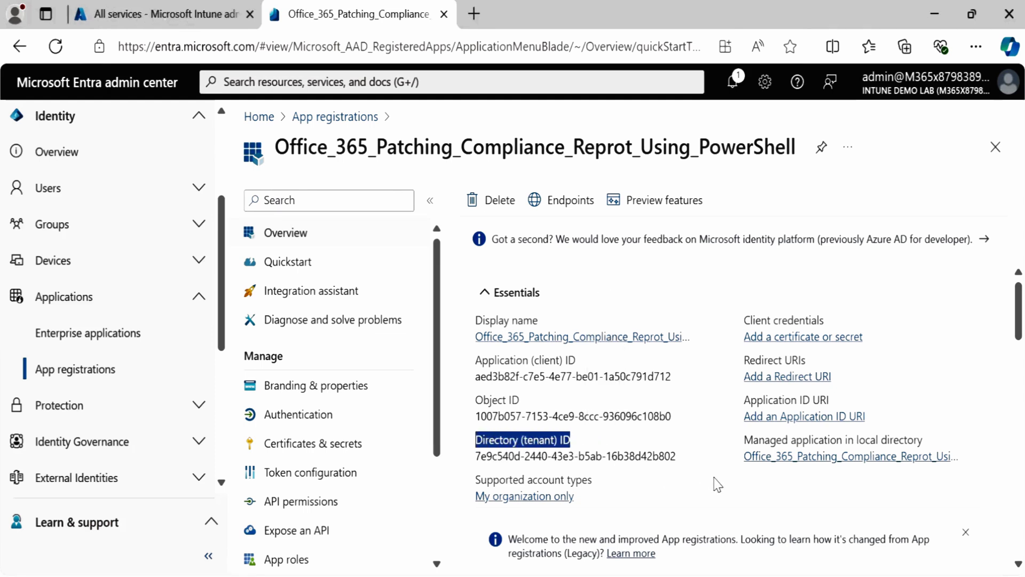
left_click(685, 457)
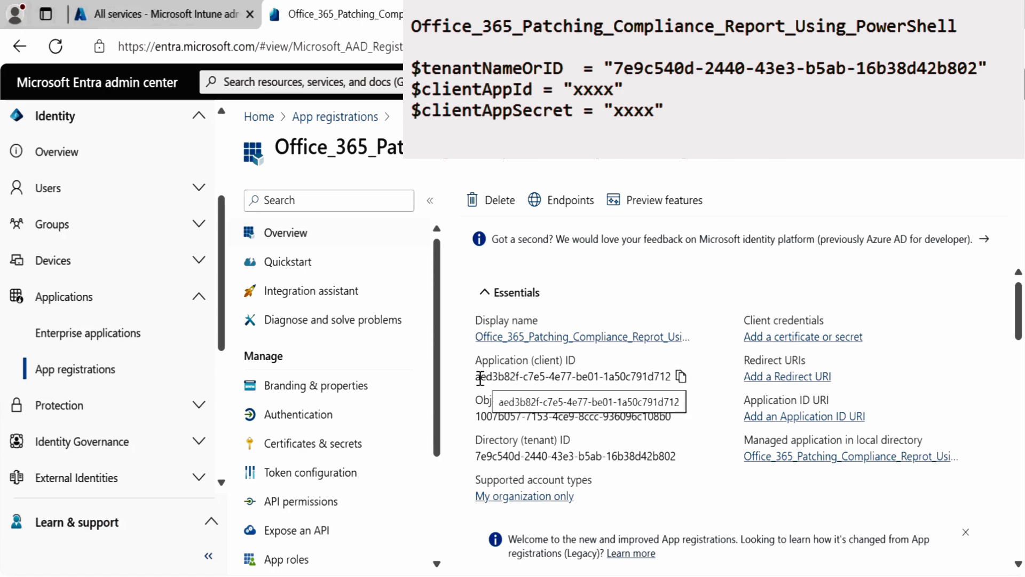
left_click(681, 376)
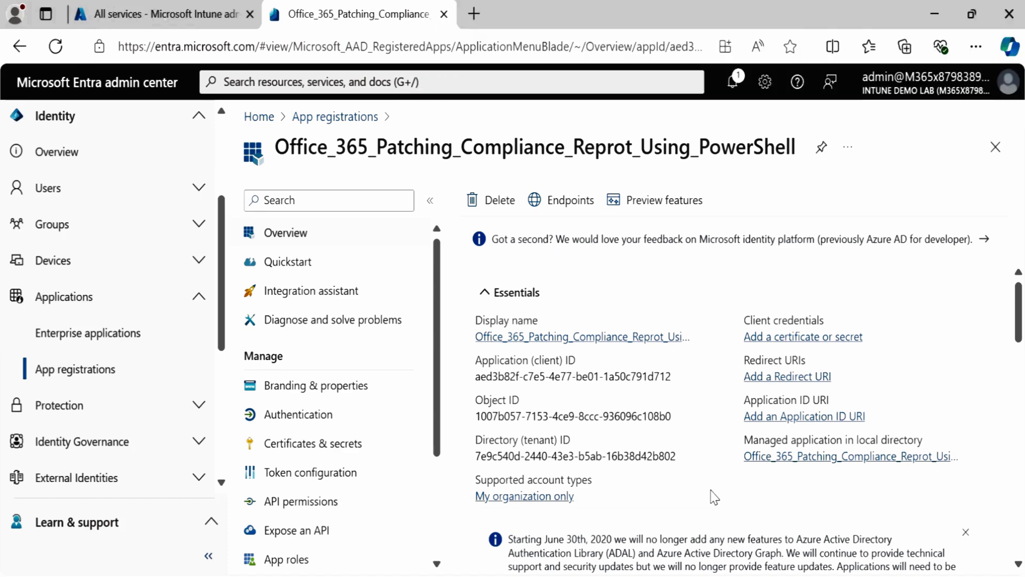
left_click(344, 454)
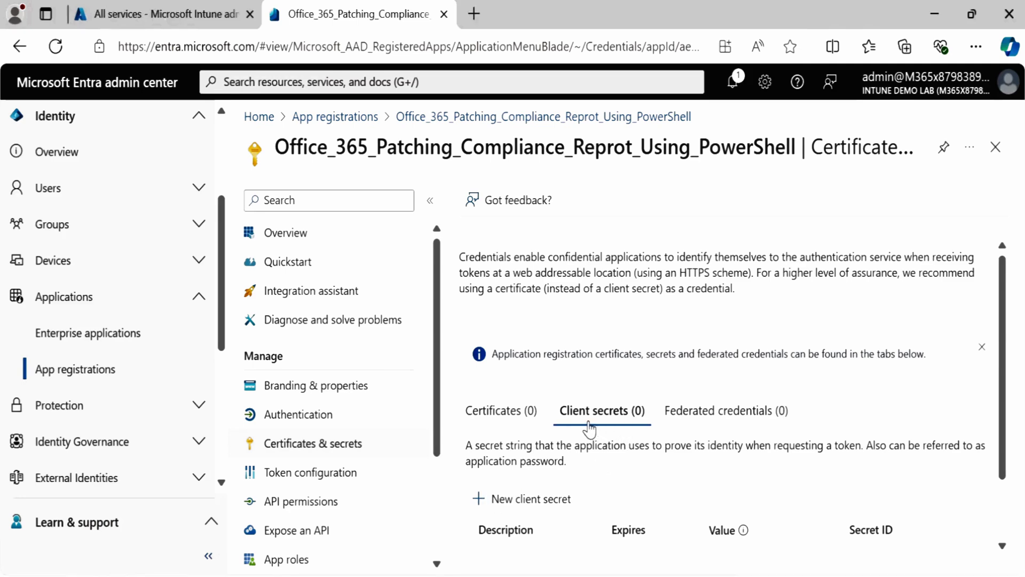
- Add a client secret with the recommended 180-day expiry and copy its value
left_click(513, 499)
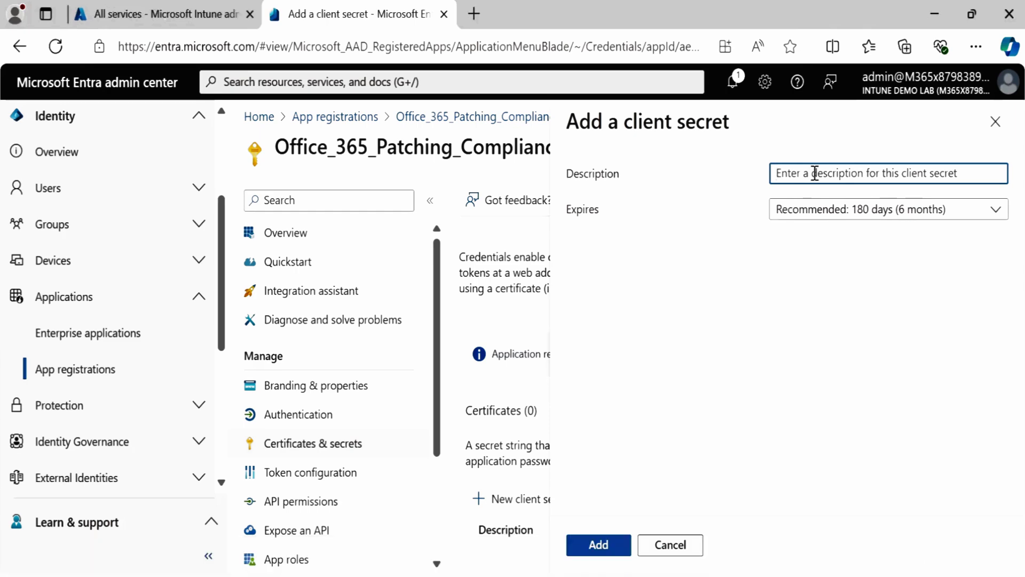
key("ctrl+v")
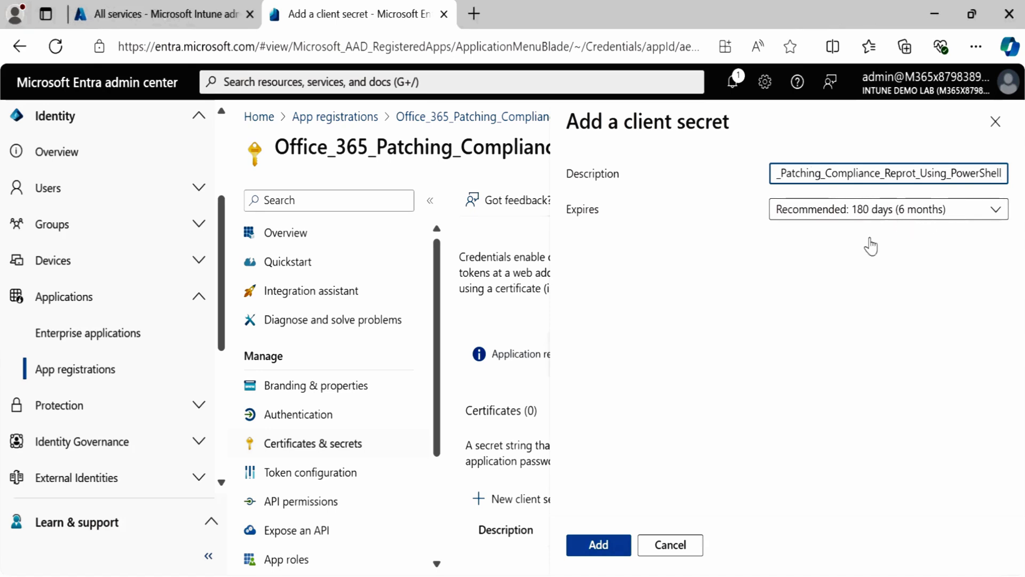
left_click(878, 220)
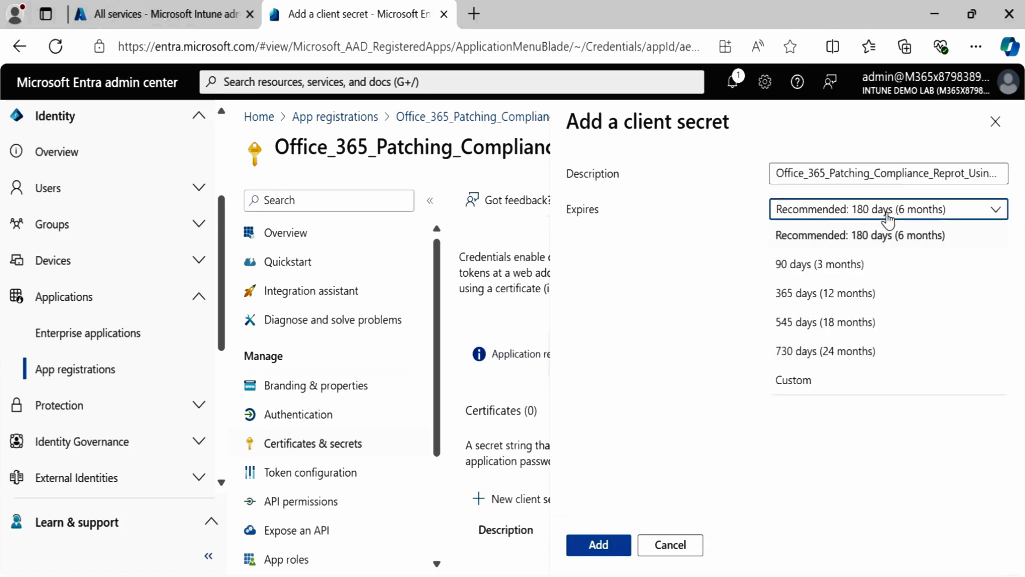
left_click(853, 241)
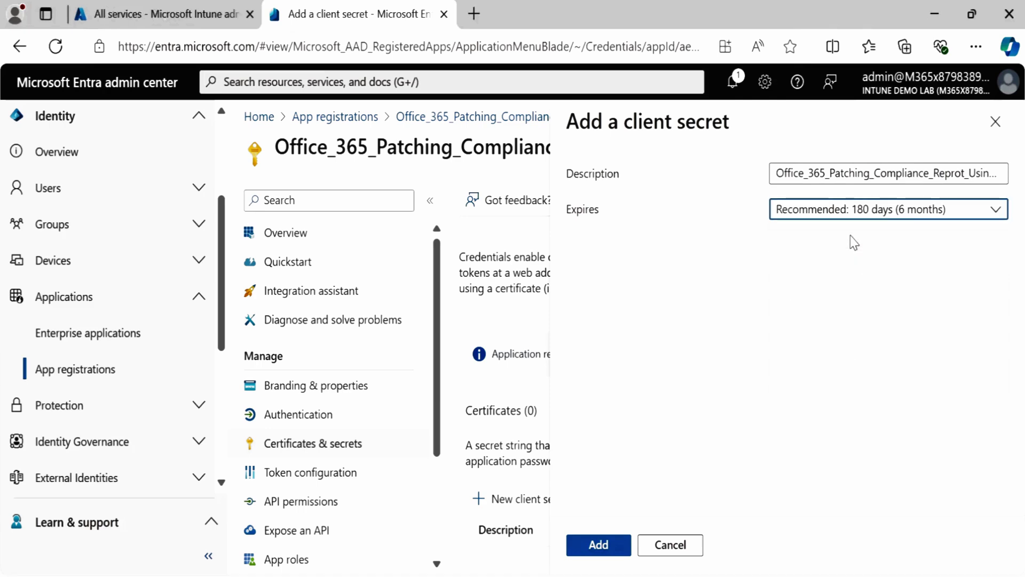
left_click(599, 547)
key("ctrl+minus")
key("ctrl+minus")
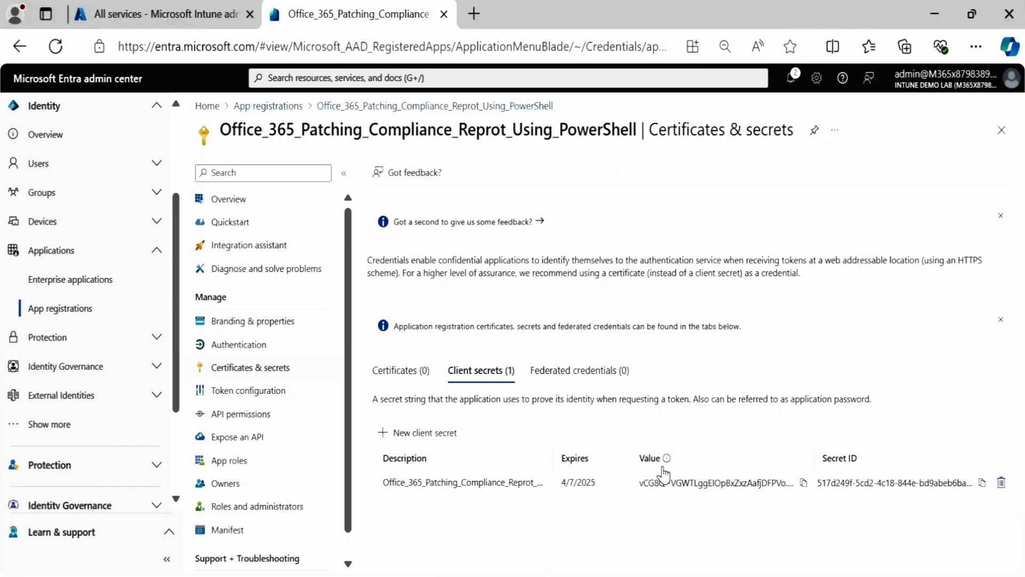
left_click(803, 483)
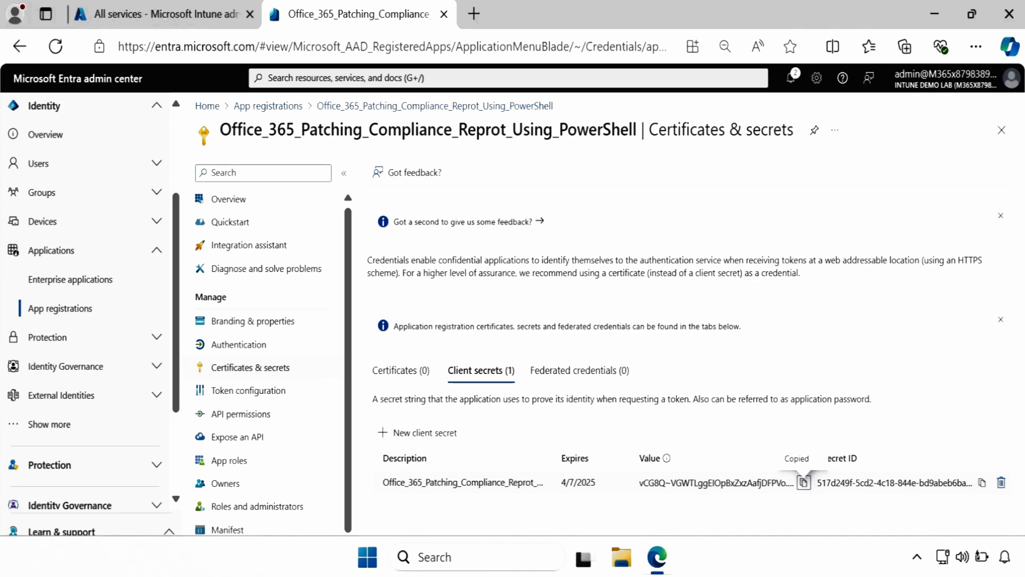
left_click(230, 417)
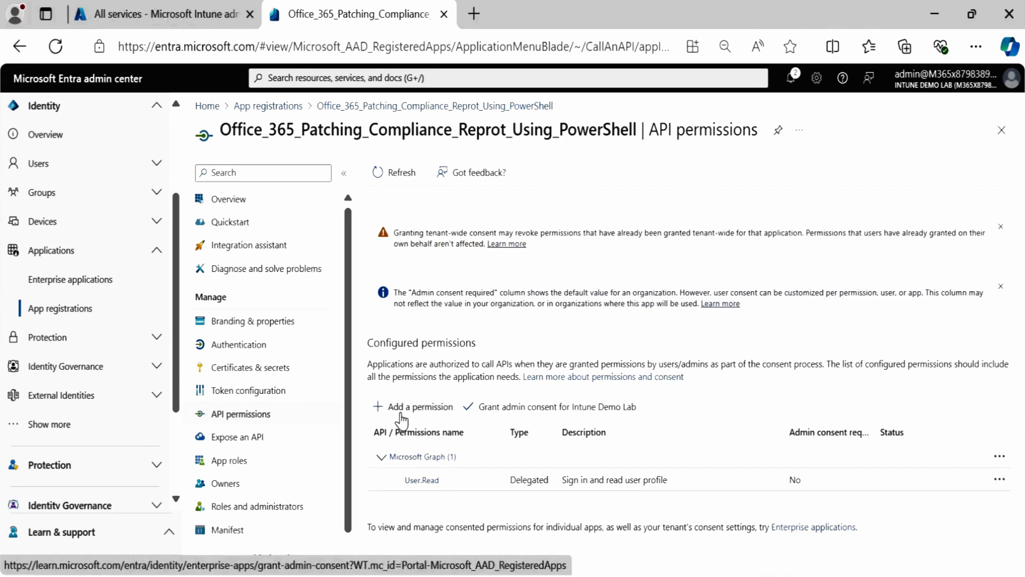
- Request Microsoft Graph application permissions and filter the list by 'D'
left_click(427, 409)
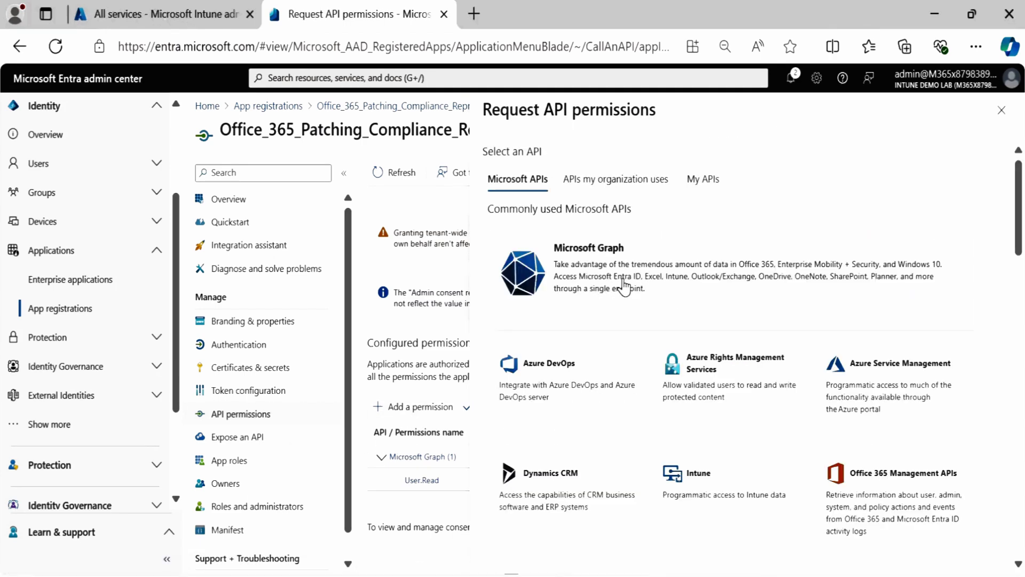
left_click(624, 289)
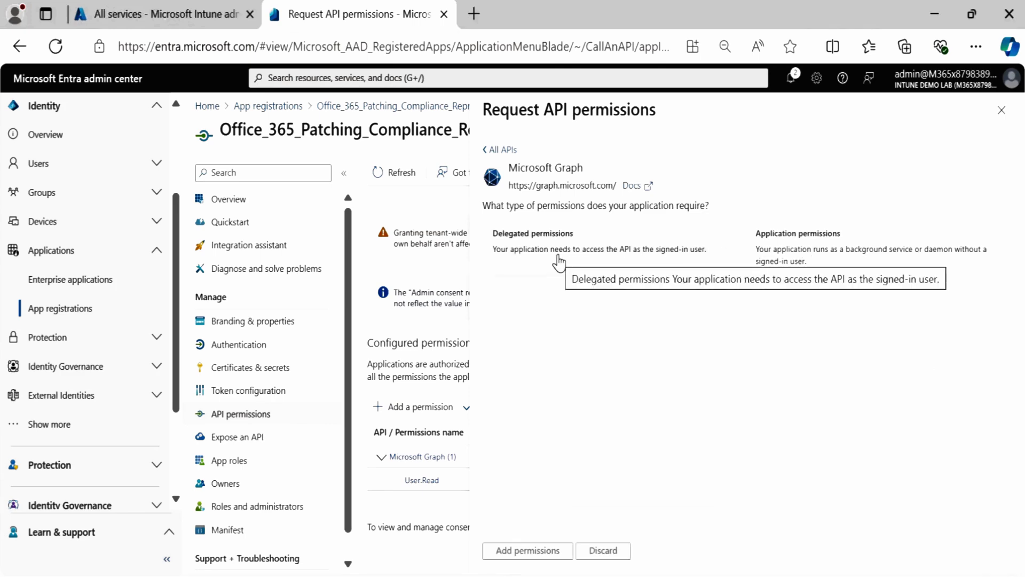
left_click(845, 252)
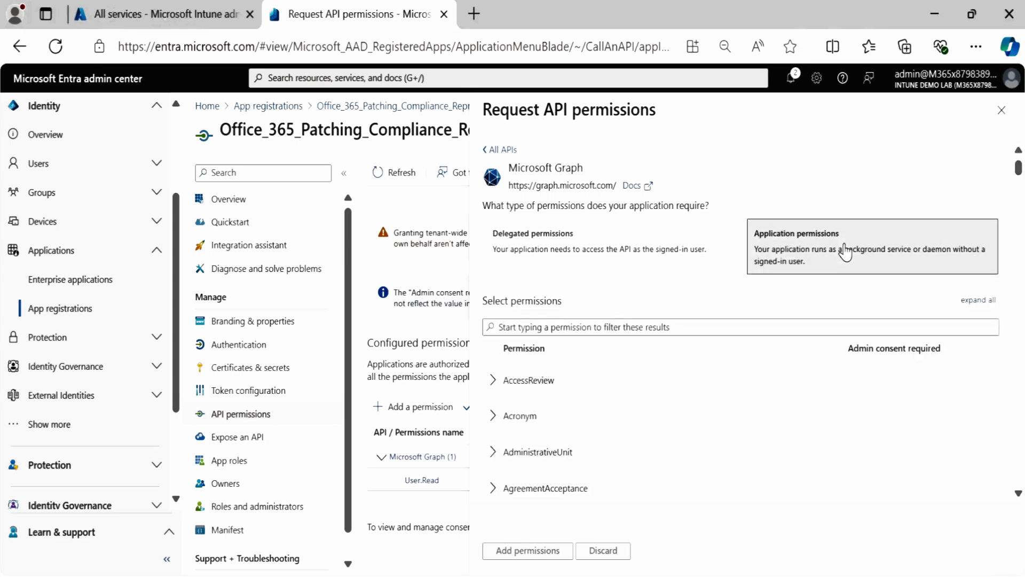
left_click(659, 327)
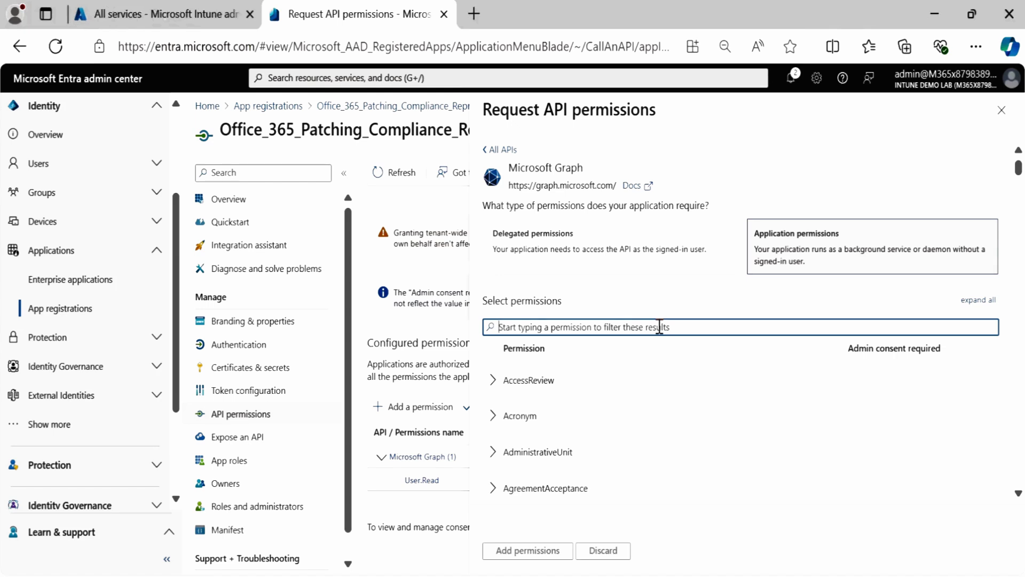
type("Device")
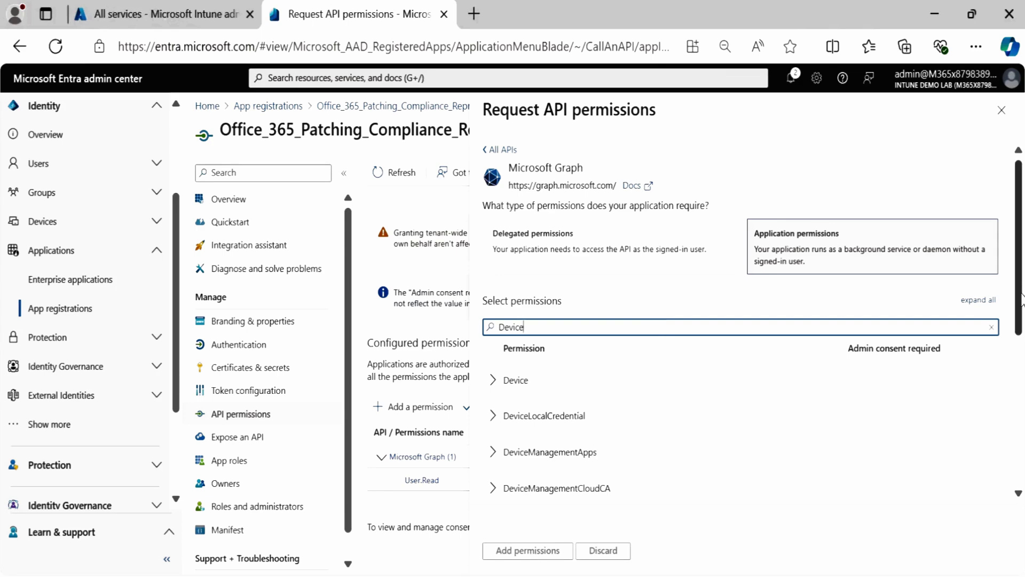
scroll(694, 374, "down", 2)
- Add Device.Read.All, DeviceManagementApps.Read.All and DeviceManagementManagedDevices.Read.All to the app
left_click(493, 250)
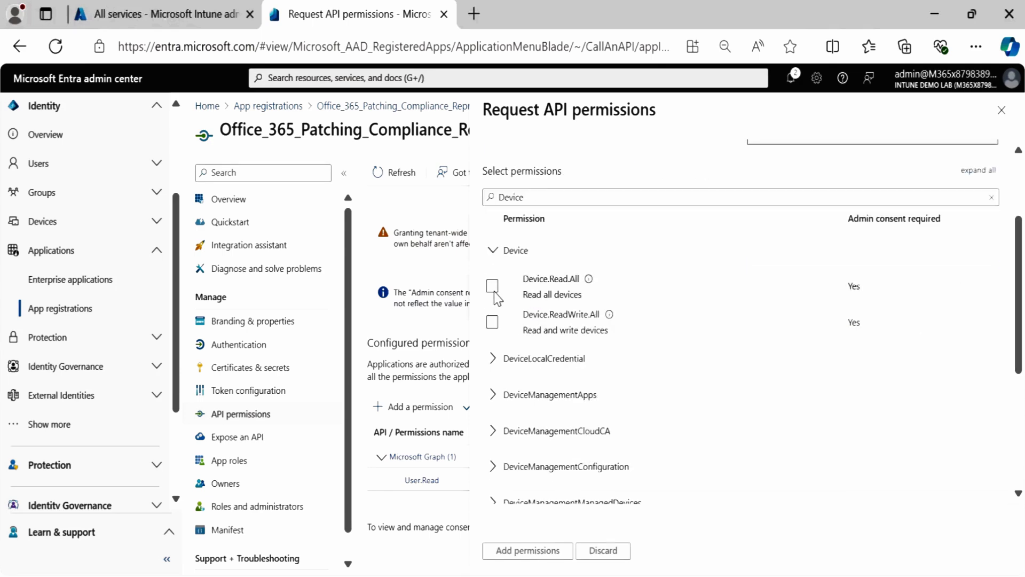
left_click(493, 288)
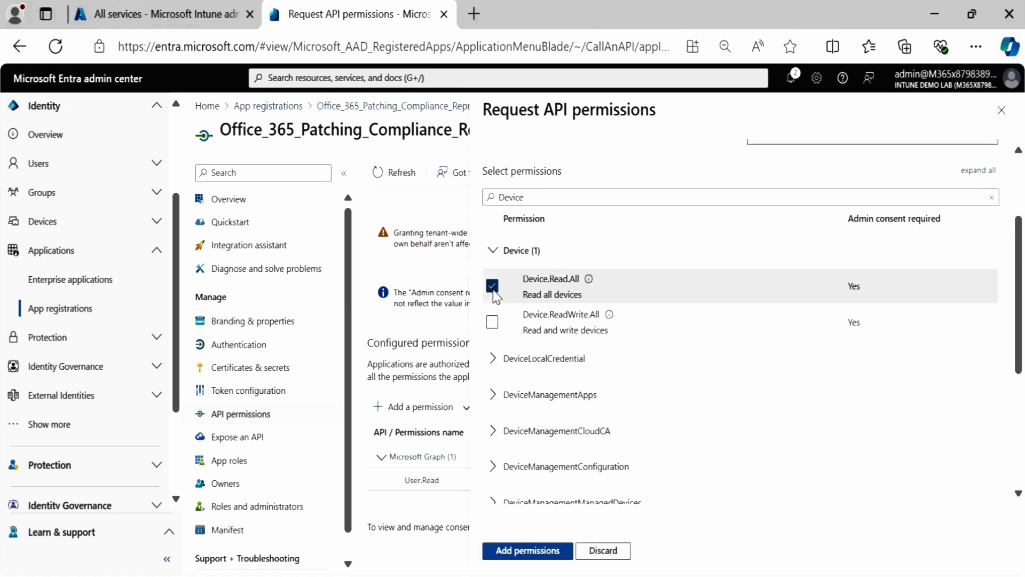
left_click(492, 394)
scroll(492, 394, "down", 2)
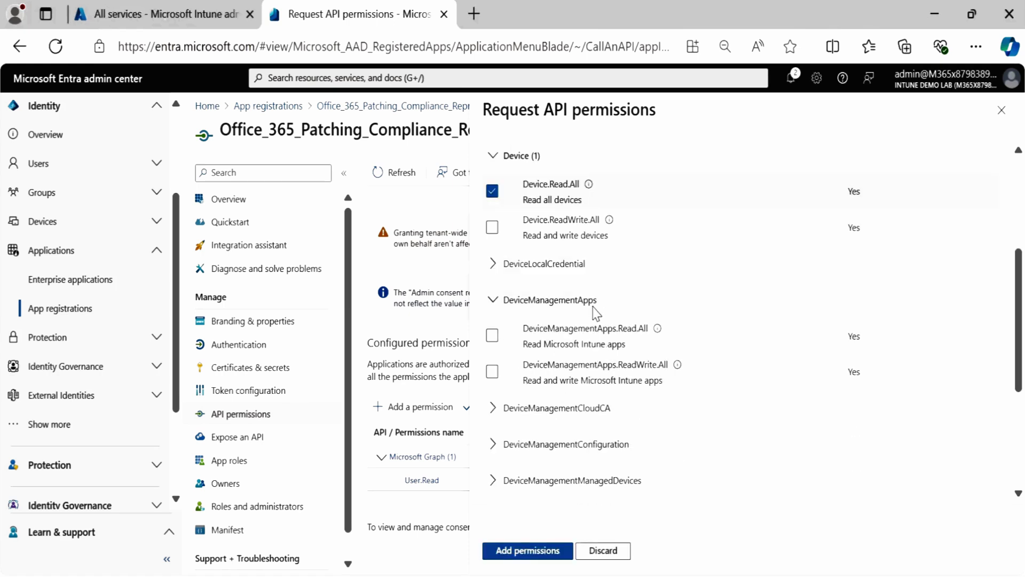
left_click(492, 336)
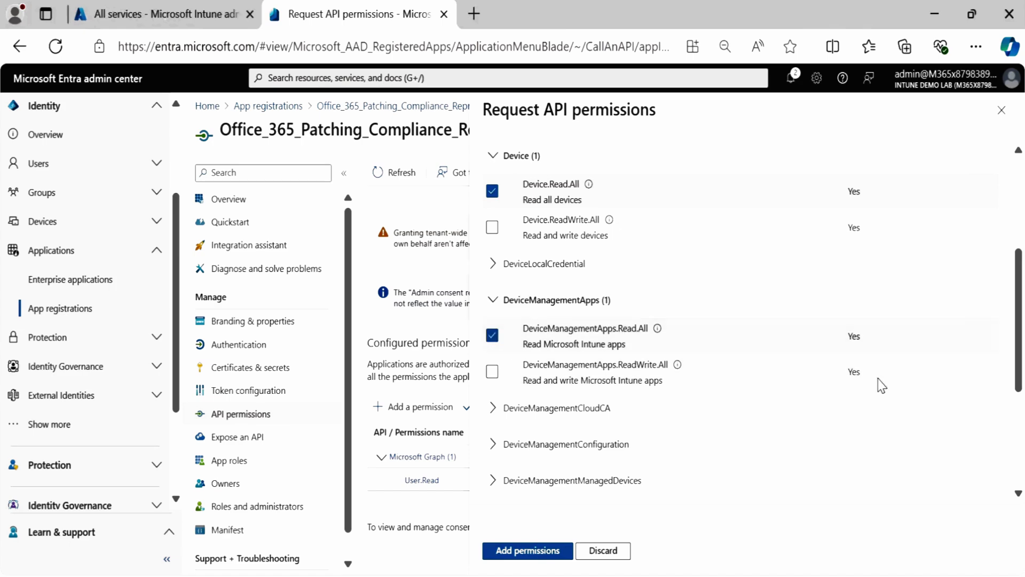
scroll(497, 279, "down", 4)
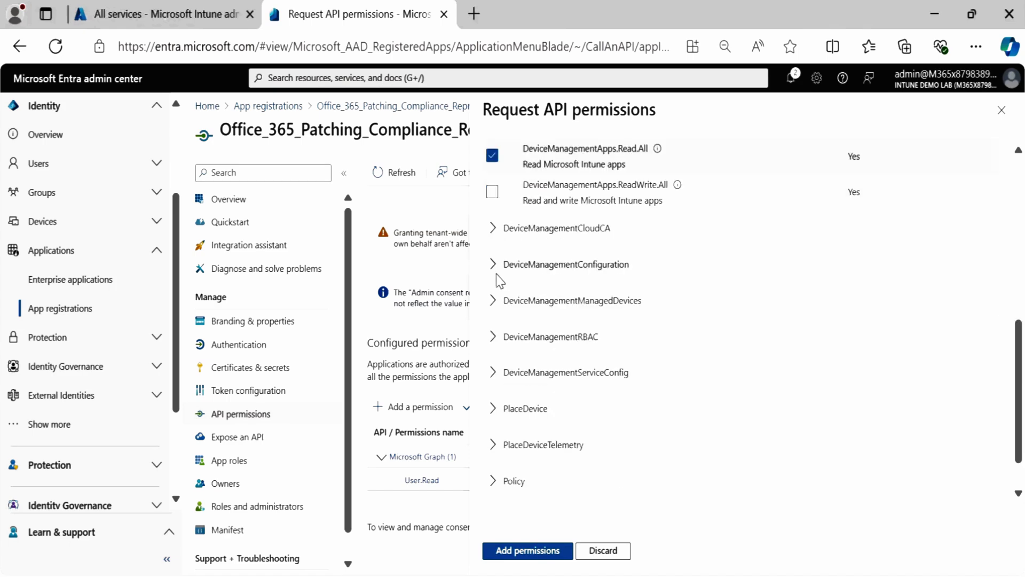
left_click(494, 301)
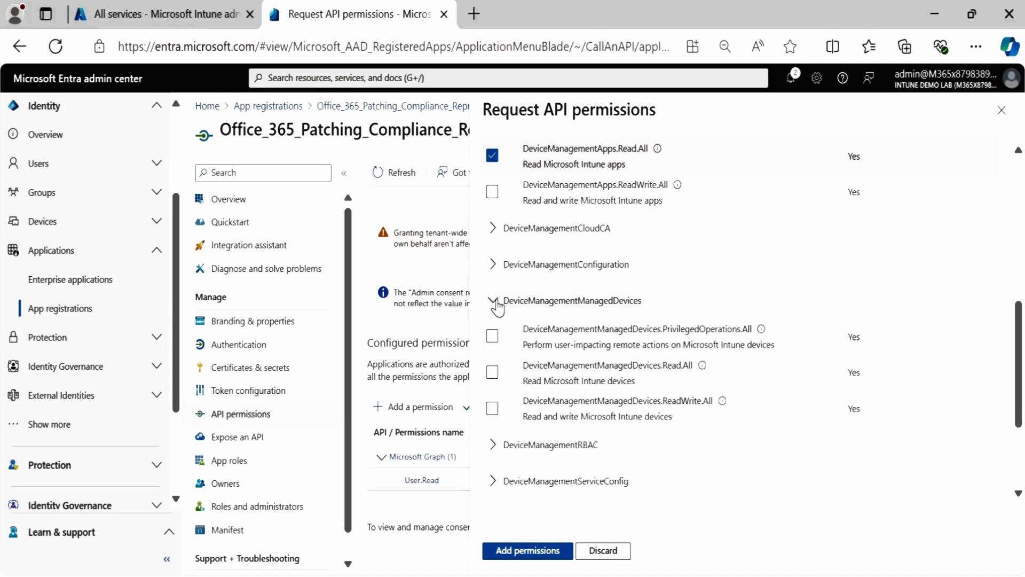
left_click(491, 373)
scroll(492, 373, "down", 3)
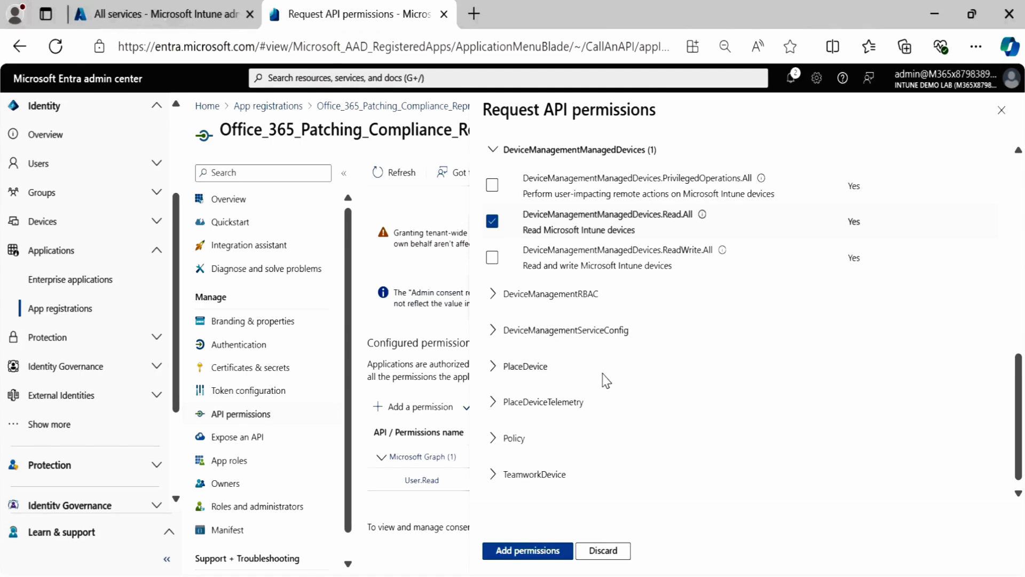
scroll(1020, 427, "down", 1)
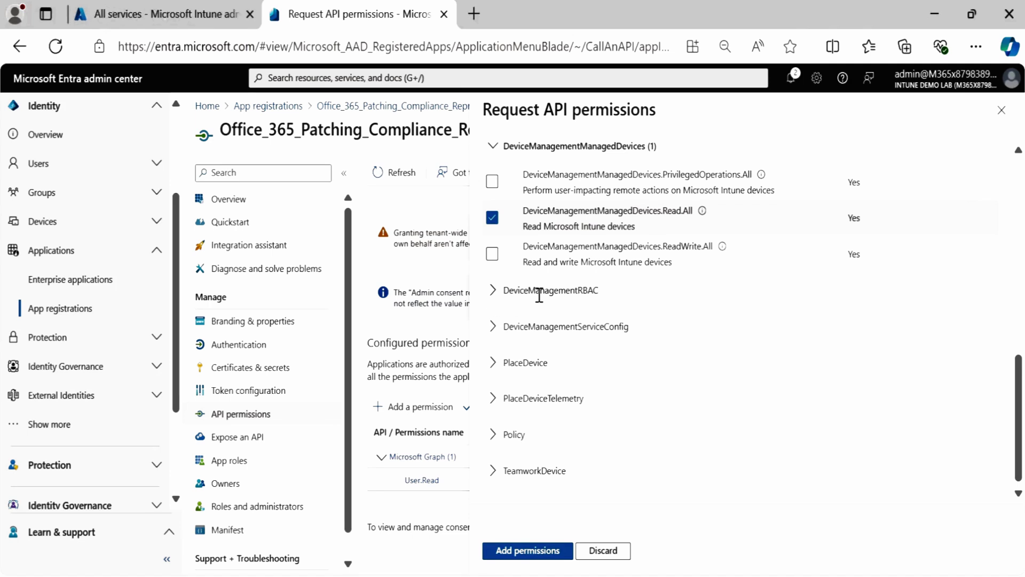
left_click(528, 555)
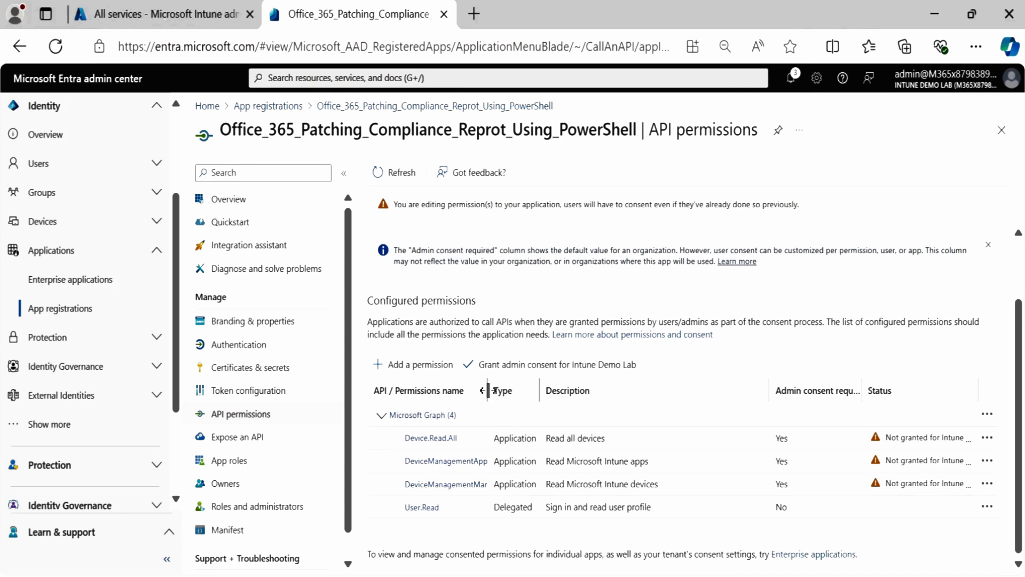
- Widen the permission name column and grant admin consent for Intune Demo Lab
left_click_drag(487, 390, 559, 392)
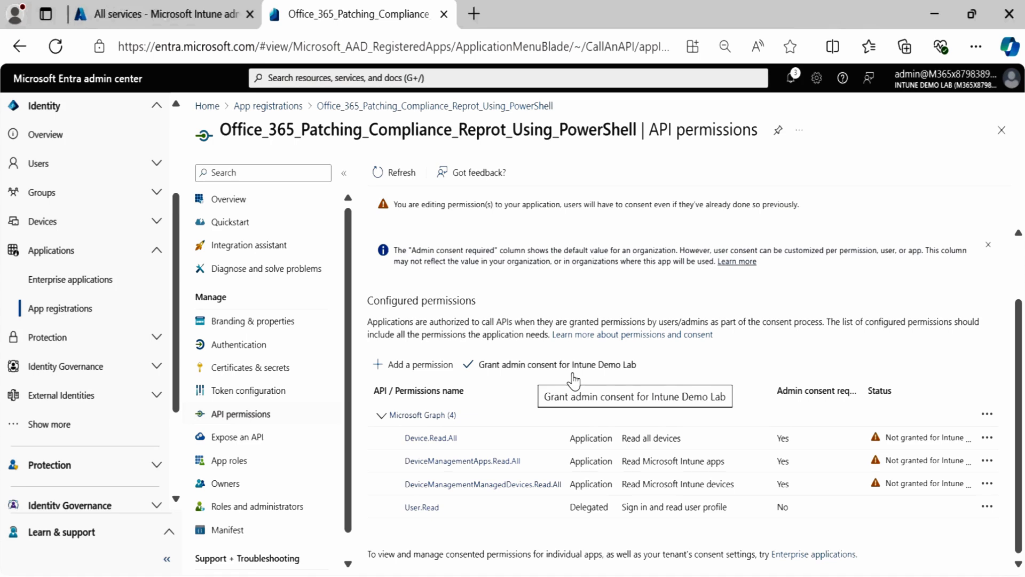
left_click(523, 369)
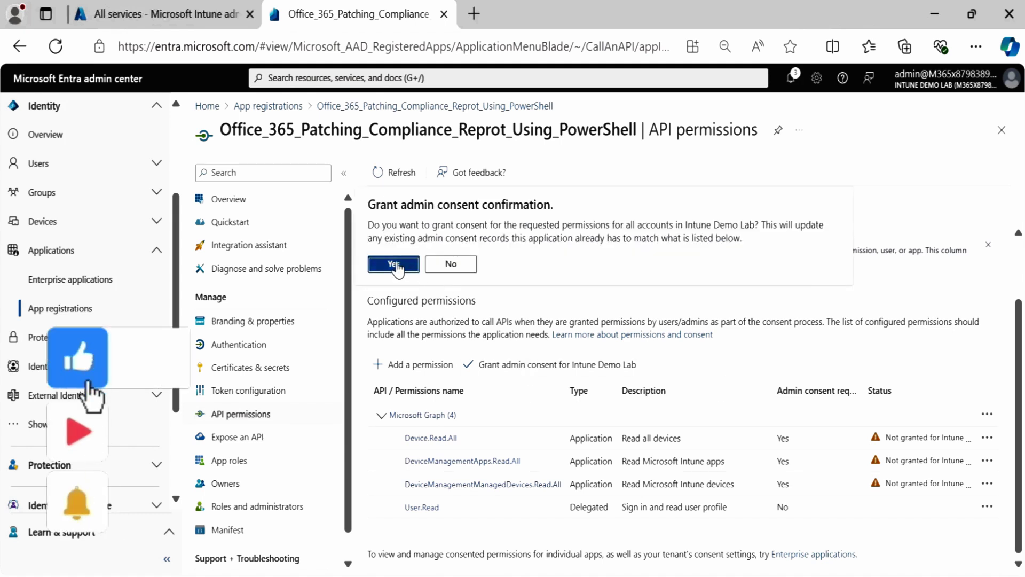
left_click(394, 264)
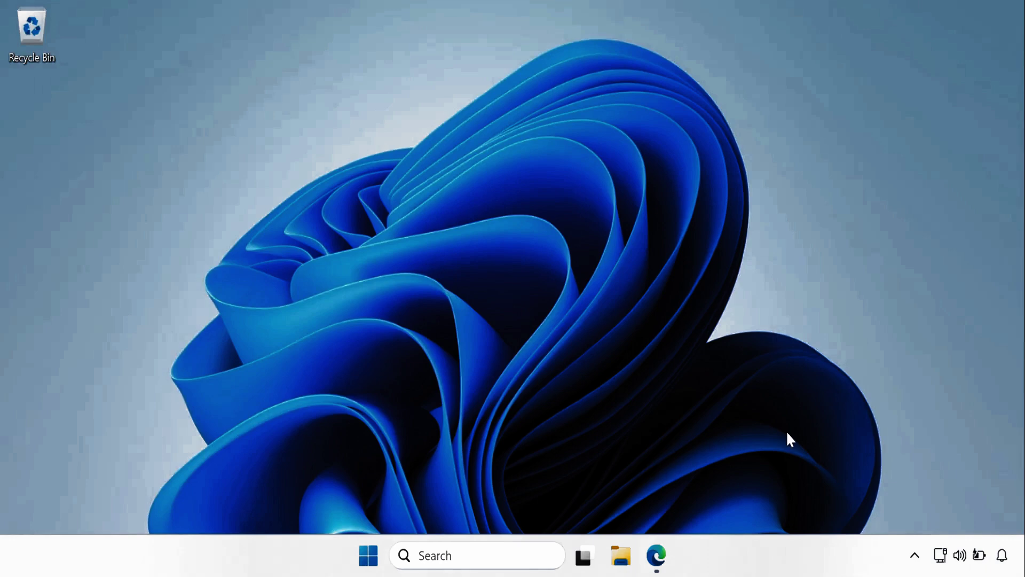
- Open Office_365_Patching_Compliance_Report_Using_PowerShell from Downloads for editing via Show more options > Edit
left_click(621, 557)
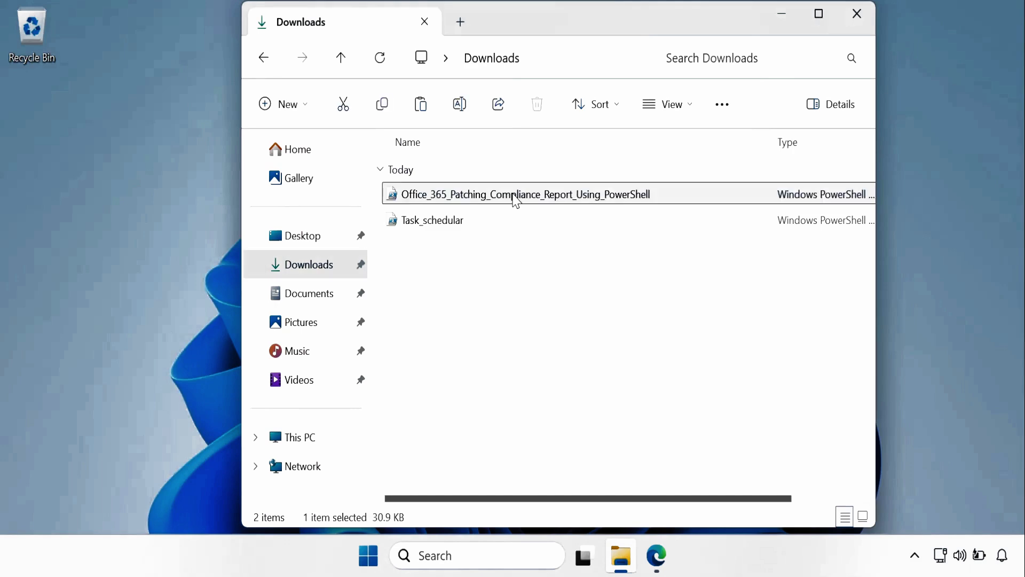
right_click(516, 201)
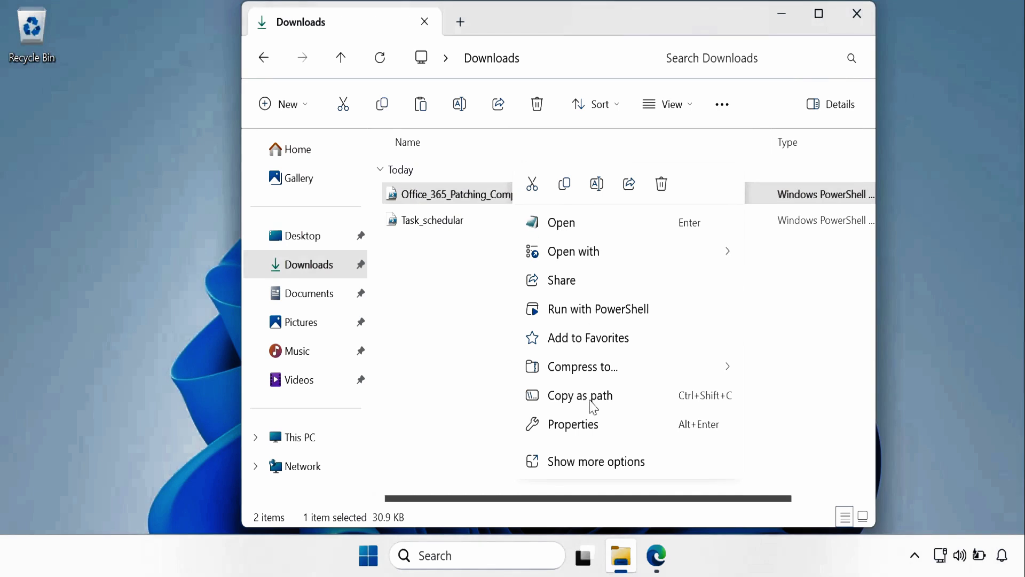
left_click(594, 463)
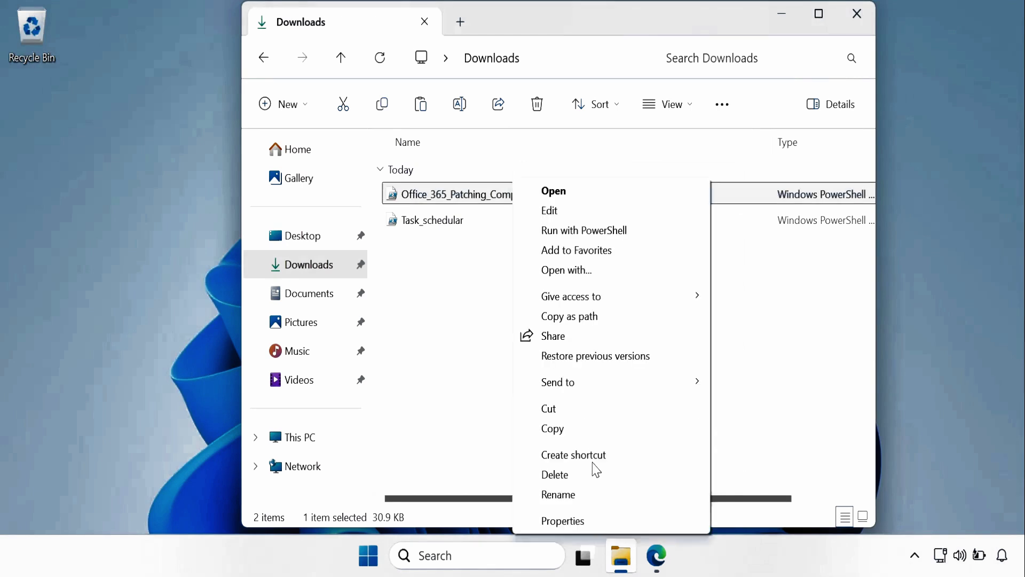
left_click(555, 220)
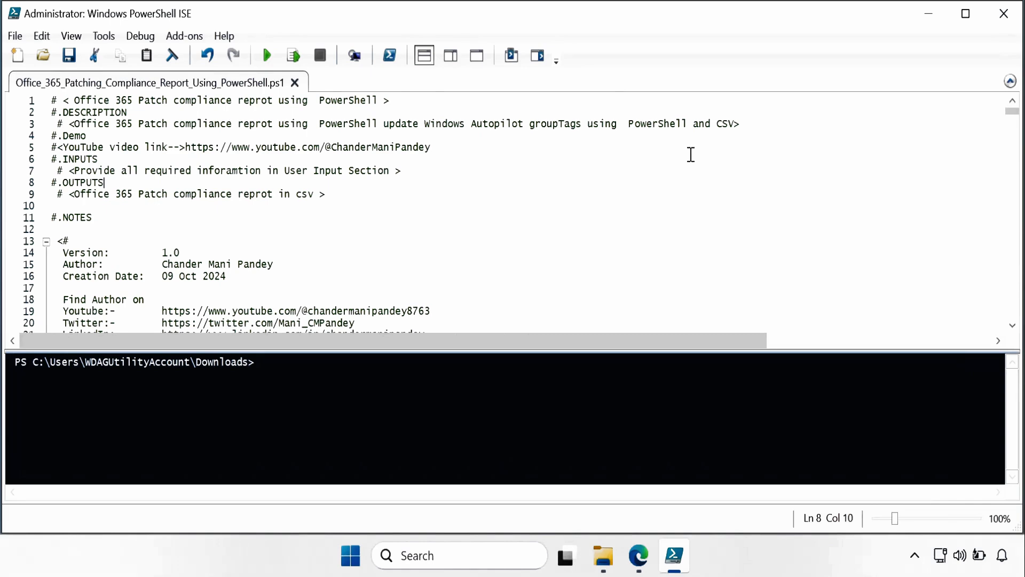
- Scroll to the User Input Section and highlight the report settings and WorkingFolder variable
left_click(1012, 325)
scroll(377, 187, "down", 6)
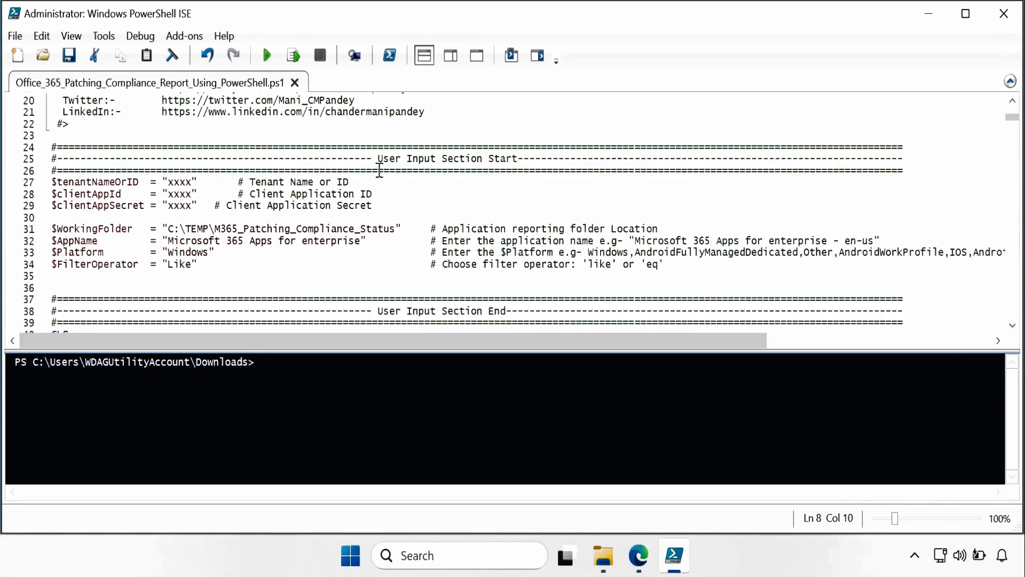
left_click_drag(379, 159, 518, 159)
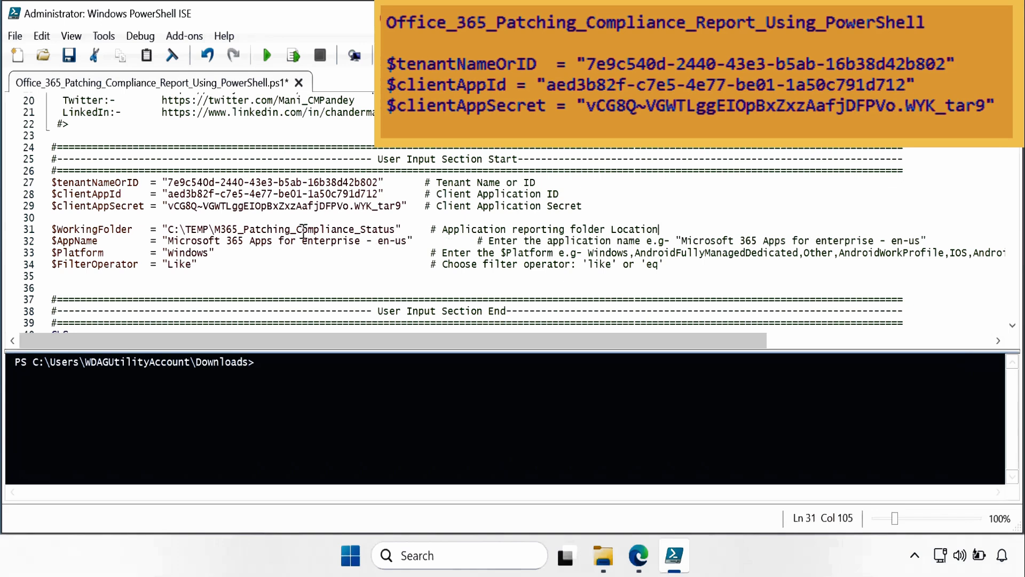
left_click_drag(52, 229, 202, 266)
left_click(207, 272)
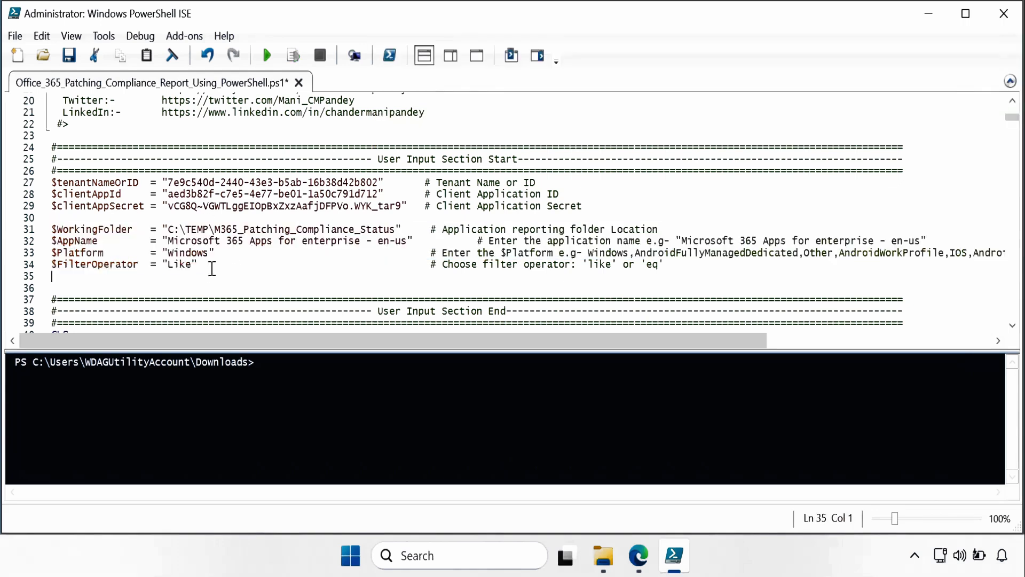
left_click(143, 228)
left_click_drag(142, 229, 57, 229)
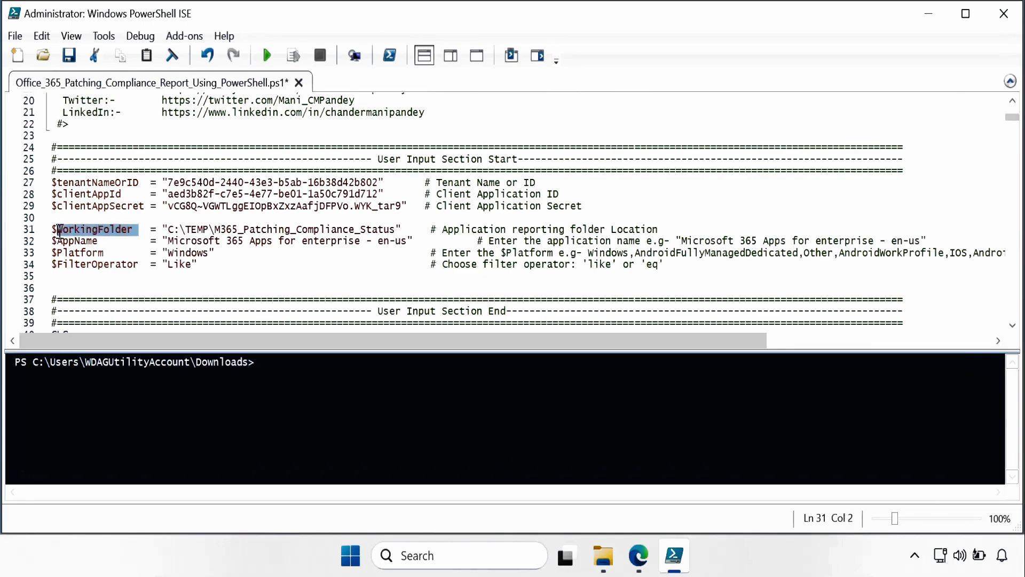
- Highlight the AppName value, the Windows platform value and the Like filter operator
left_click(206, 243)
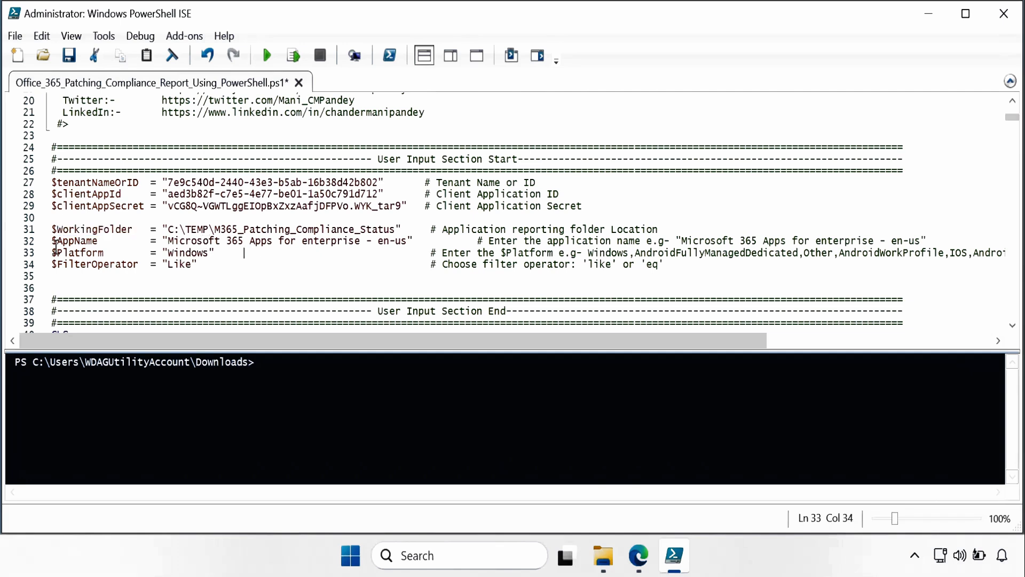
left_click_drag(52, 241, 98, 242)
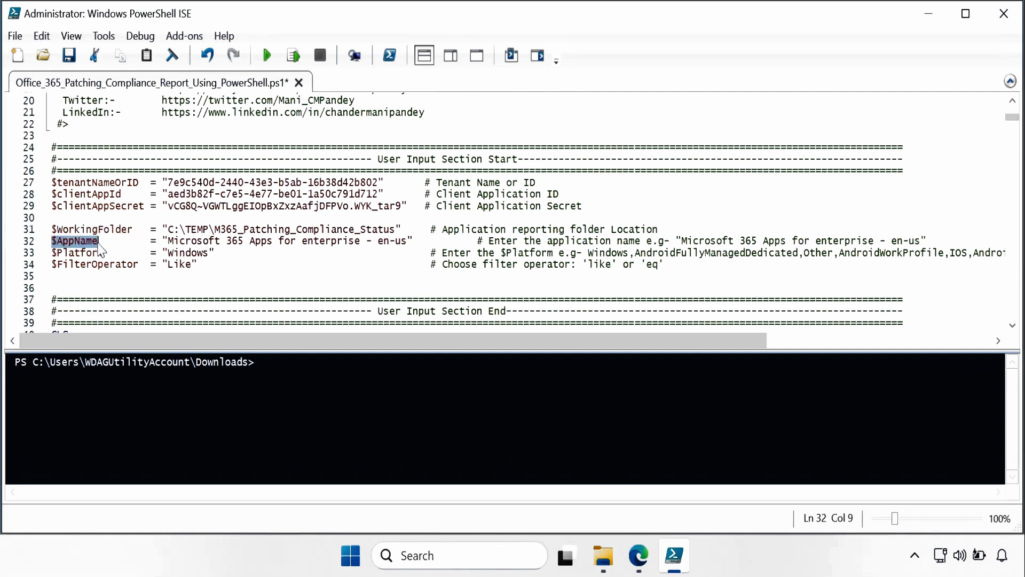
left_click(192, 276)
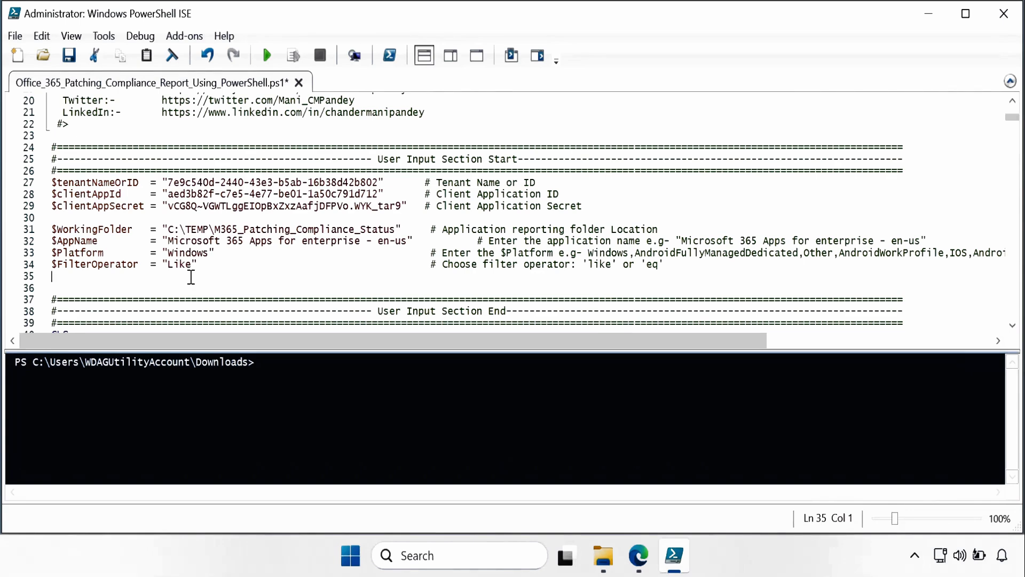
left_click_drag(168, 241, 406, 242)
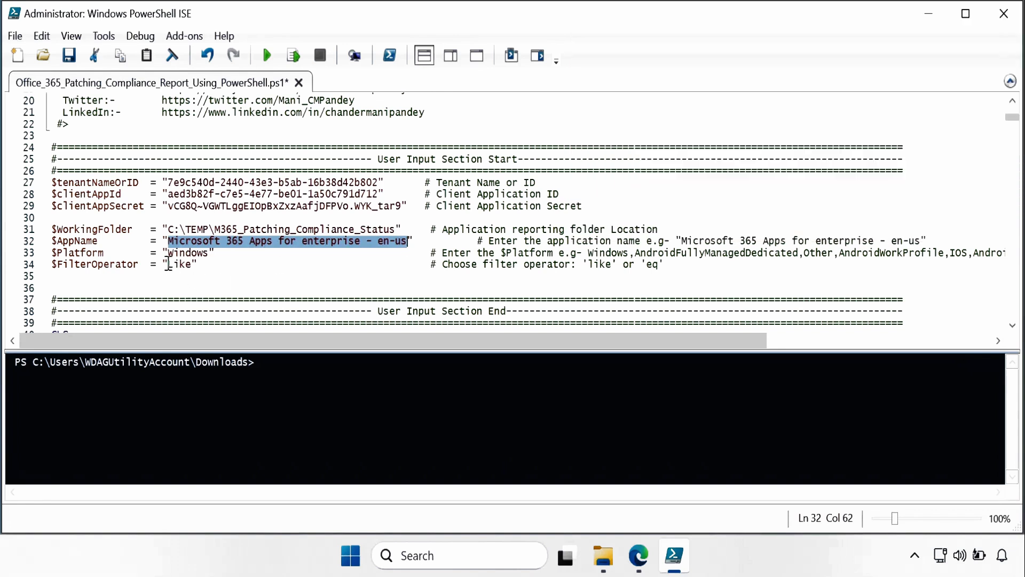
left_click(208, 254)
left_click_drag(208, 257, 58, 267)
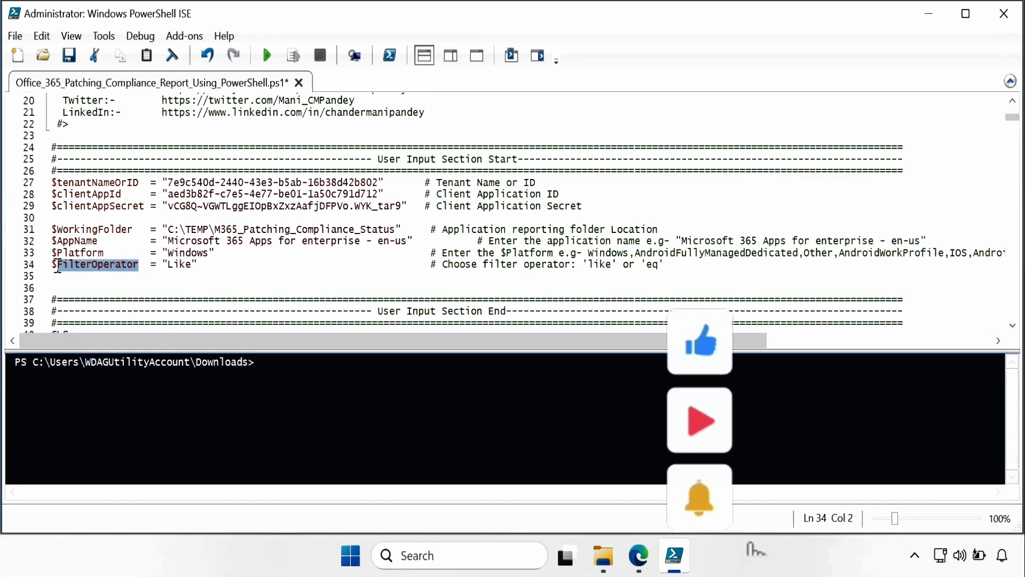
double_click(194, 265)
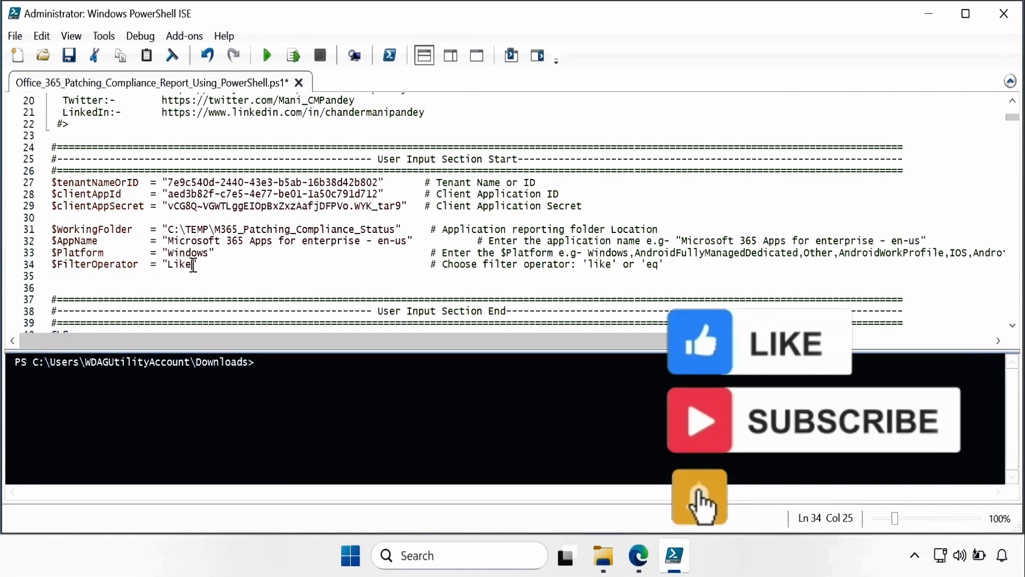
left_click(660, 271)
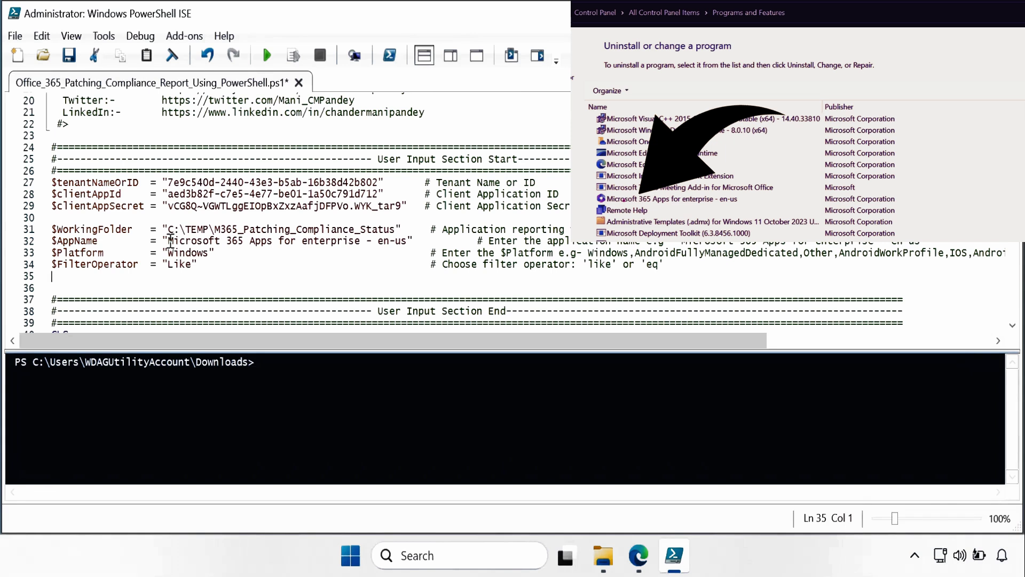
- Set FilterOperator to like after trying eq, and delete the '- en-us' suffix from AppName
left_click_drag(170, 241, 412, 245)
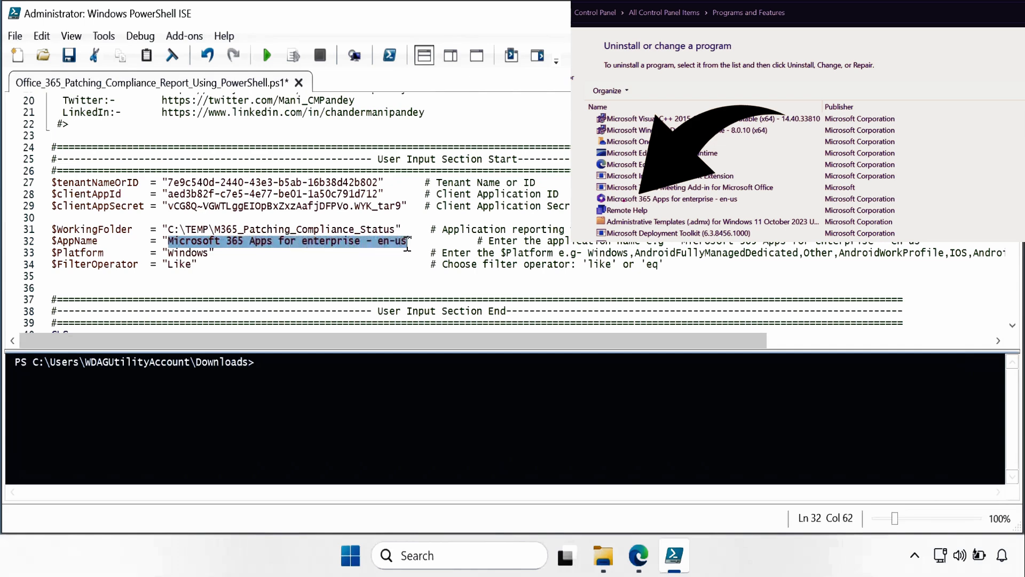
left_click(193, 266)
key("BackSpace")
key("BackSpace")
key("BackSpace")
key("BackSpace")
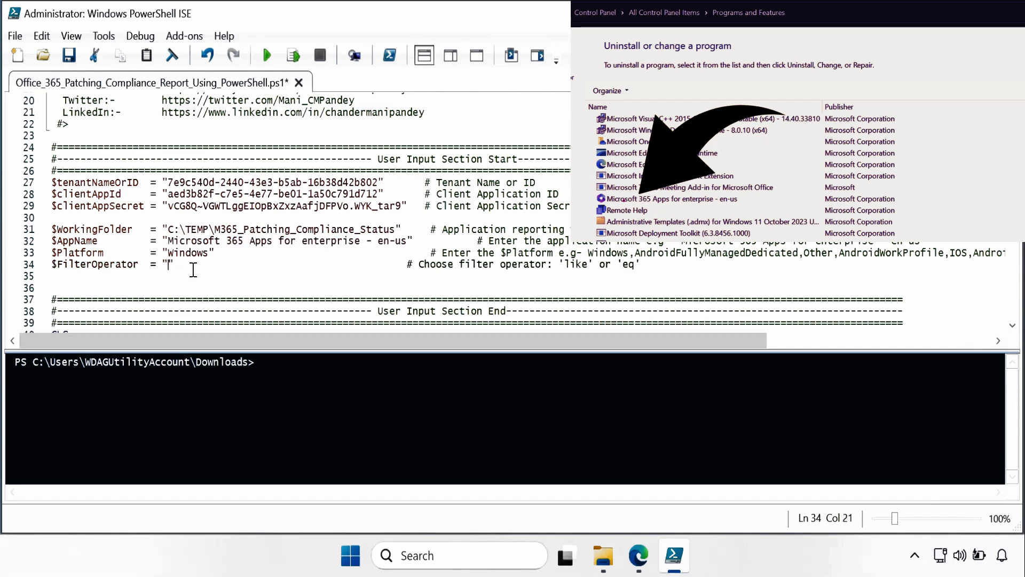
type("eq")
key("Down")
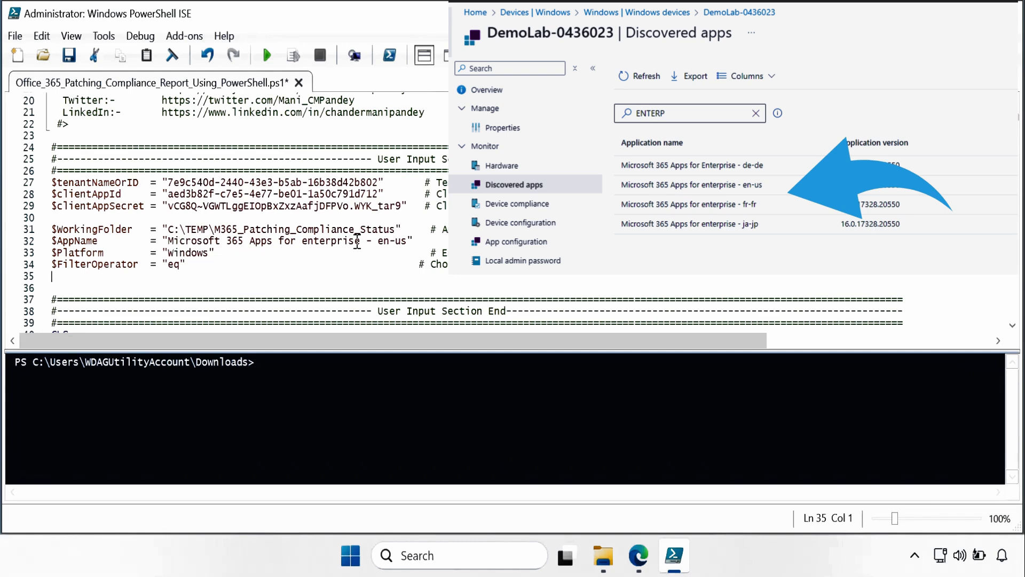
double_click(179, 263)
type("like")
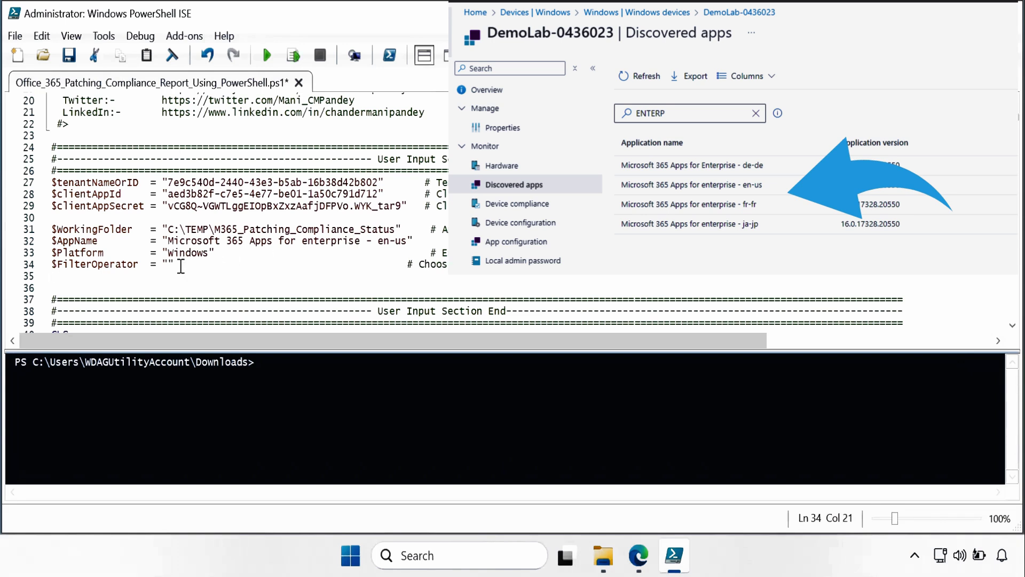
type("e")
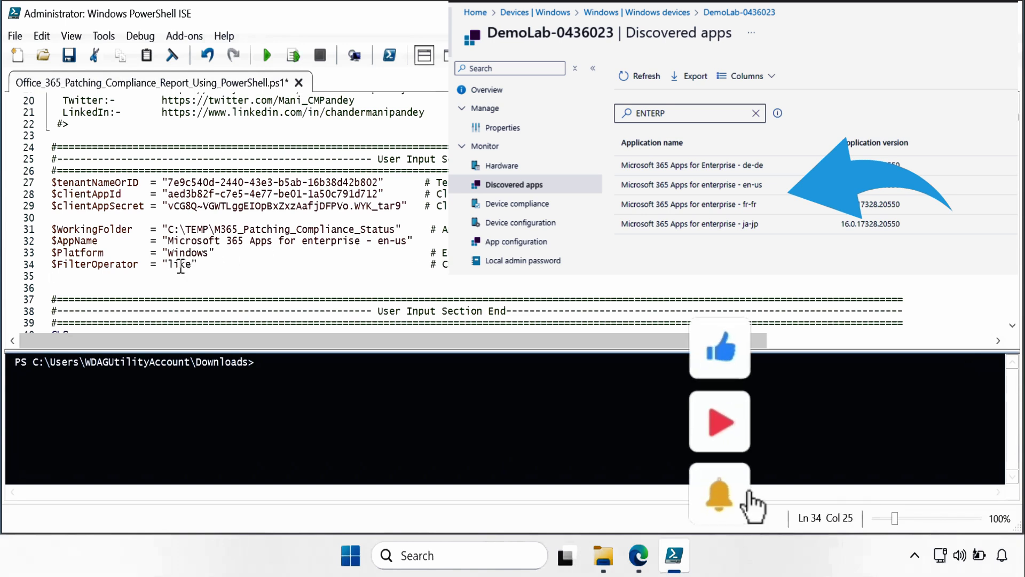
left_click(406, 241)
key("BackSpace")
key("BackSpace")
key("BackSpace")
key("BackSpace")
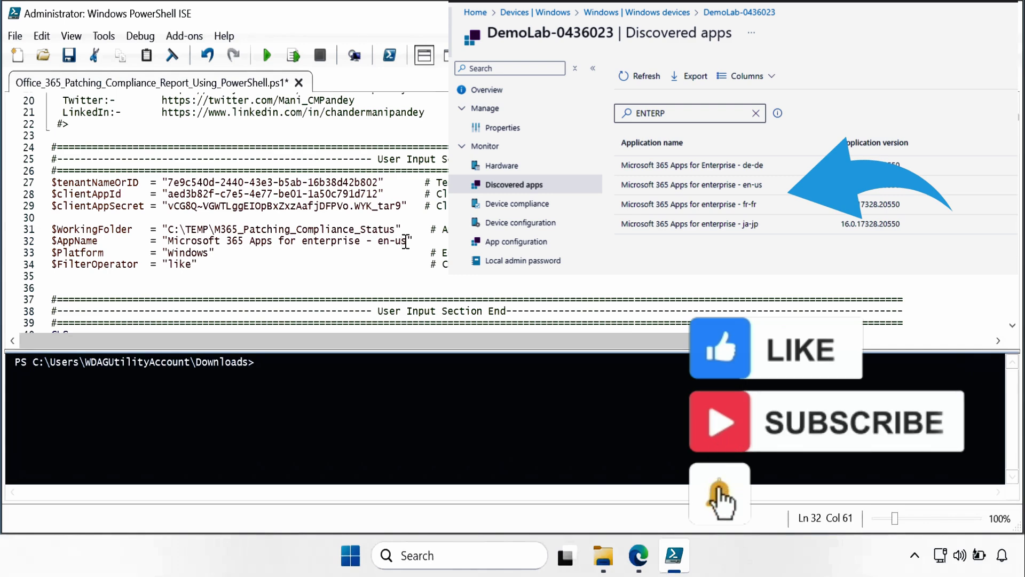
key("BackSpace")
key("BackSpace")
key("BackSpace")
key("BackSpace")
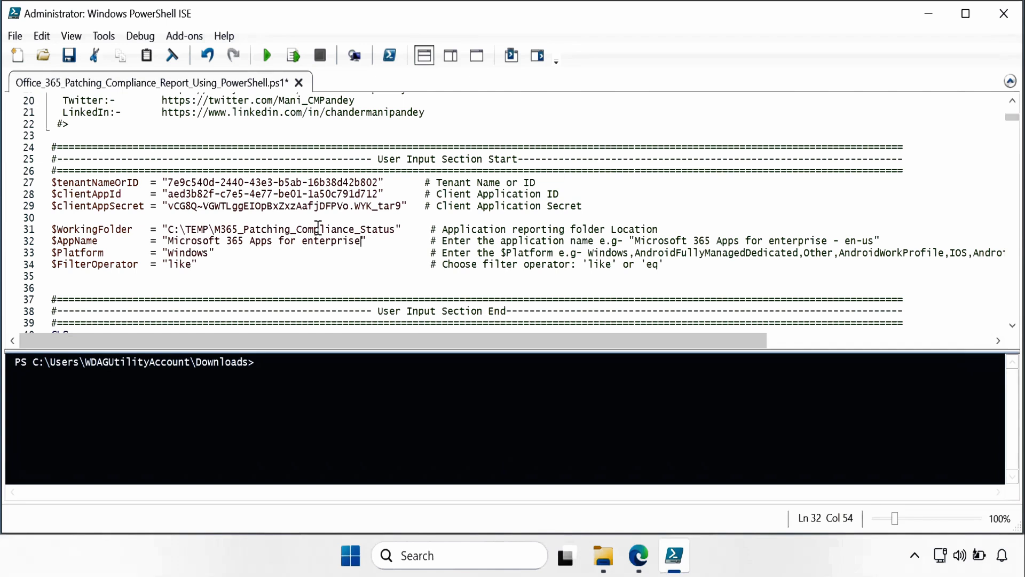
- Select the entire compliance script and run it with Run Selection
left_click_drag(522, 311, 380, 312)
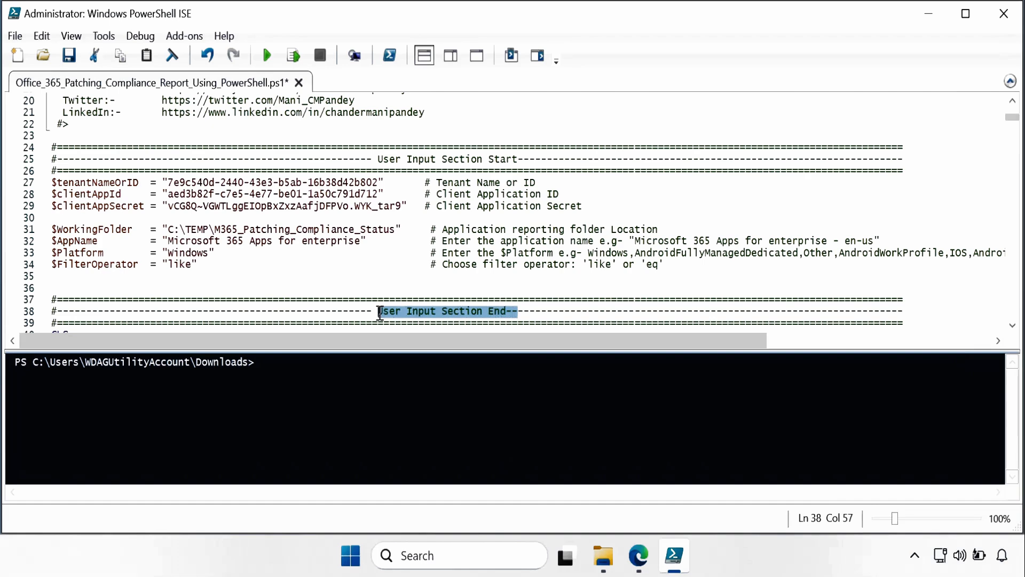
left_click(384, 191)
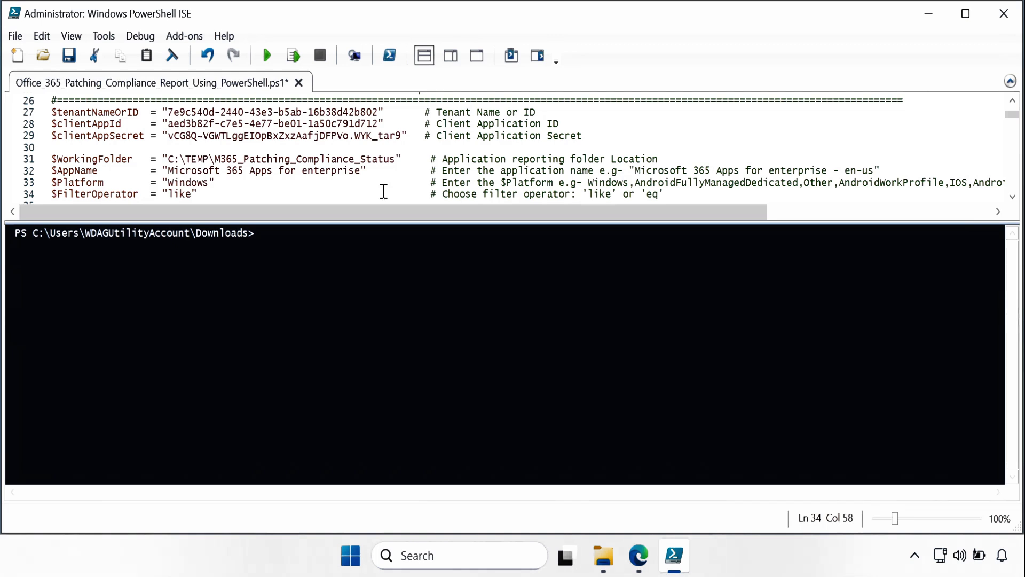
key("ctrl+a")
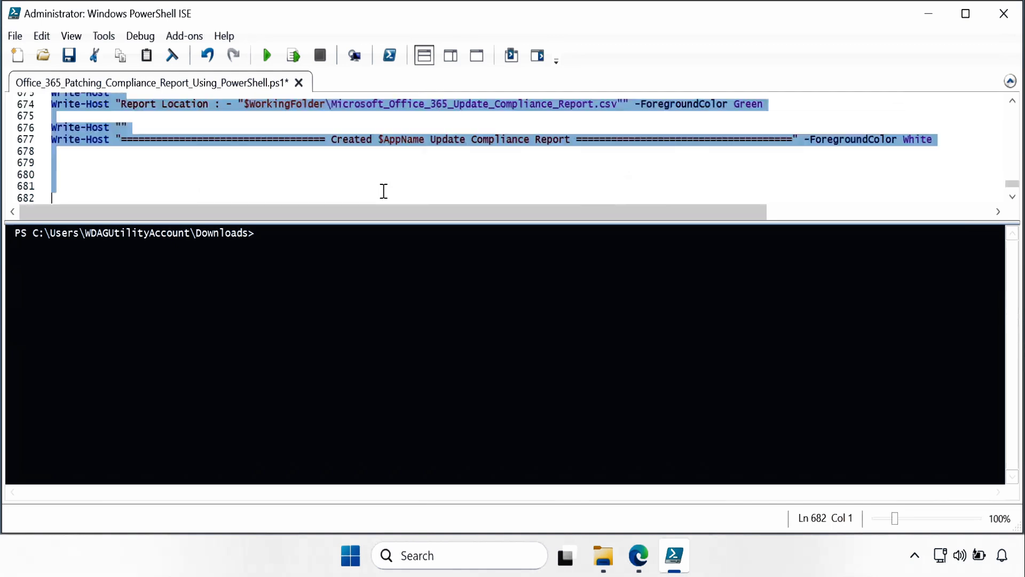
left_click(294, 56)
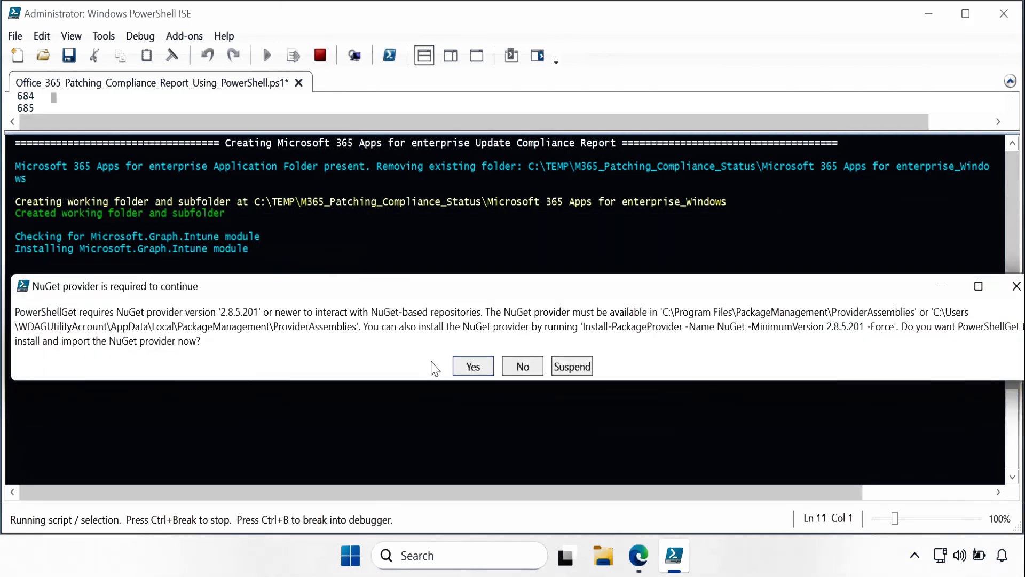
- Allow the NuGet provider install so the script saves Microsoft_Office_365_Update_Compliance_Report.csv
left_click(473, 368)
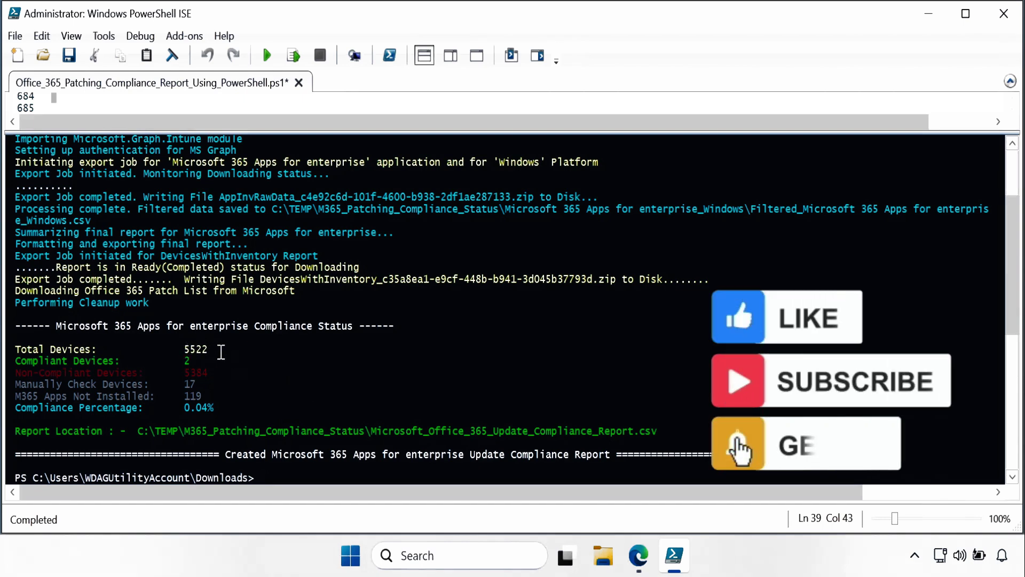
left_click(185, 347)
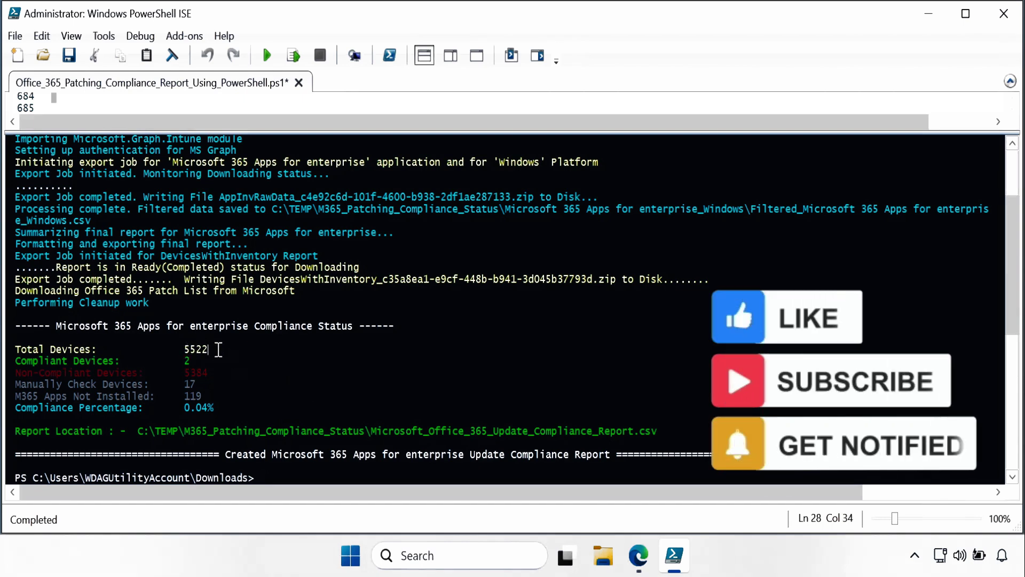
left_click(193, 363)
left_click_drag(193, 362, 183, 361)
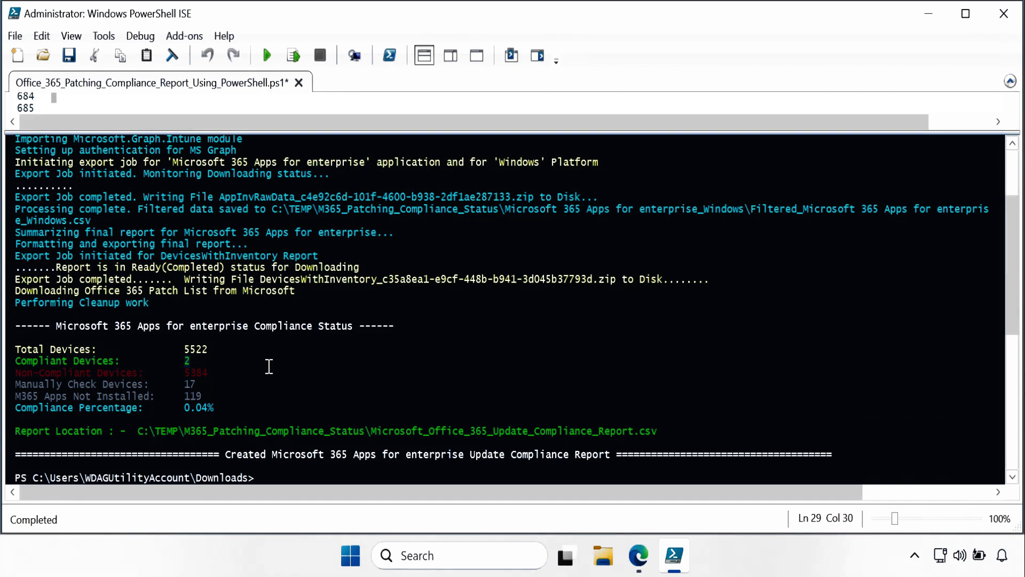
left_click_drag(210, 372, 181, 374)
left_click(198, 384)
left_click_drag(198, 385, 186, 385)
left_click(206, 398)
left_click_drag(204, 398, 184, 398)
left_click_drag(215, 408, 184, 408)
left_click(203, 367)
left_click_drag(199, 361, 182, 364)
left_click(638, 569)
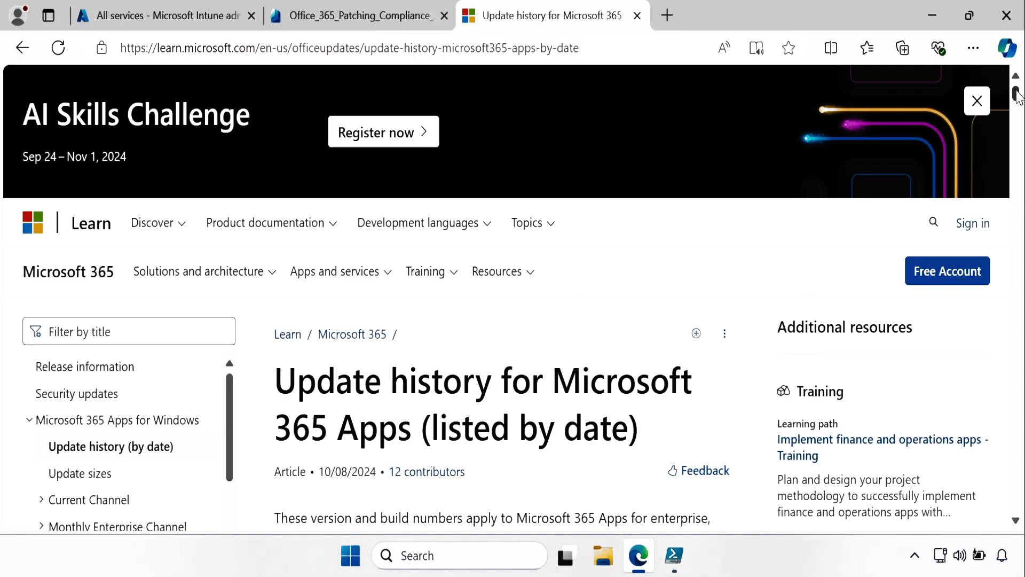
left_click_drag(1016, 95, 1017, 106)
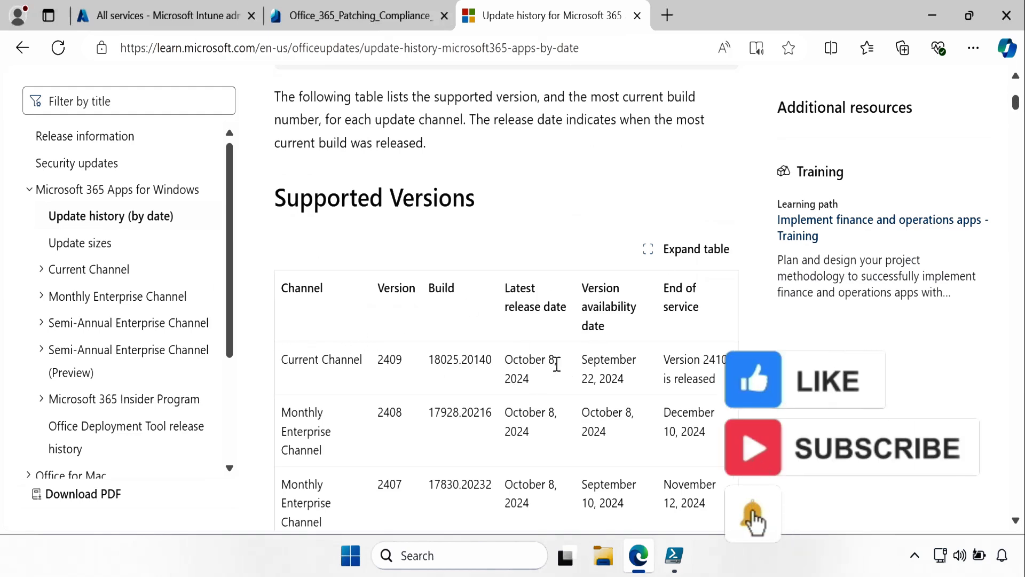
left_click_drag(556, 365, 506, 364)
scroll(561, 245, "down", 3)
left_click_drag(549, 241, 504, 248)
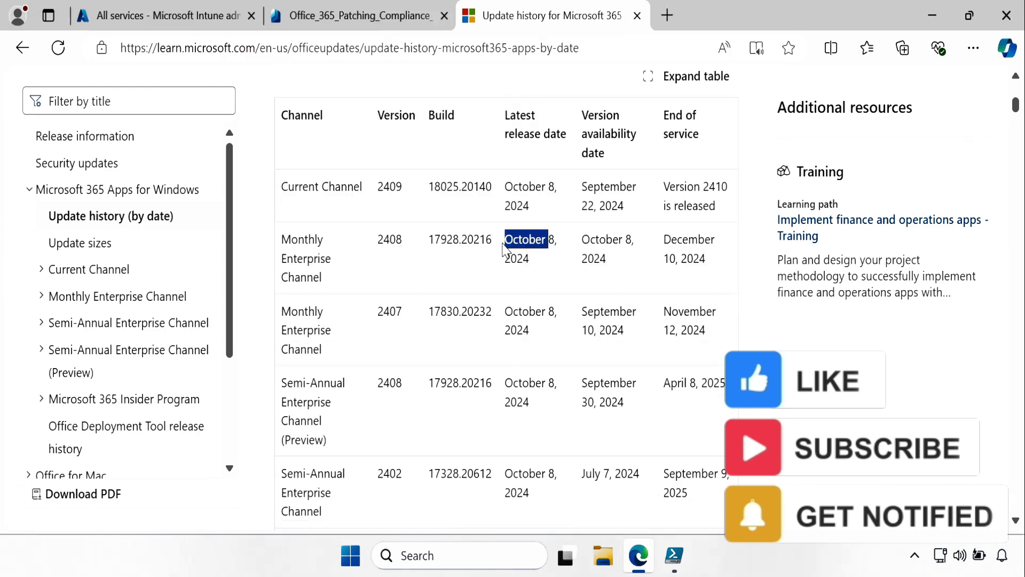
left_click_drag(554, 316, 505, 312)
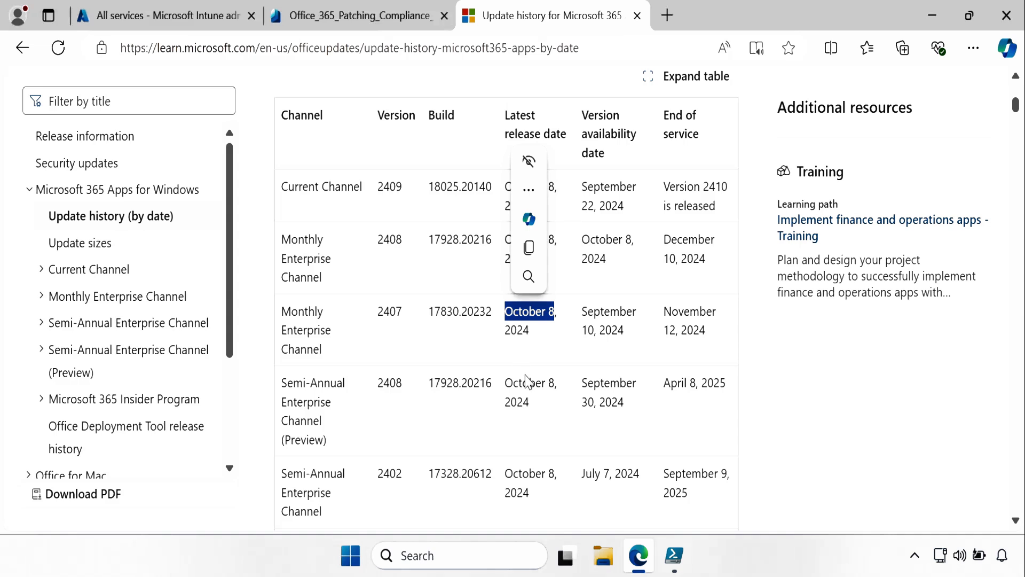
left_click_drag(556, 384, 489, 385)
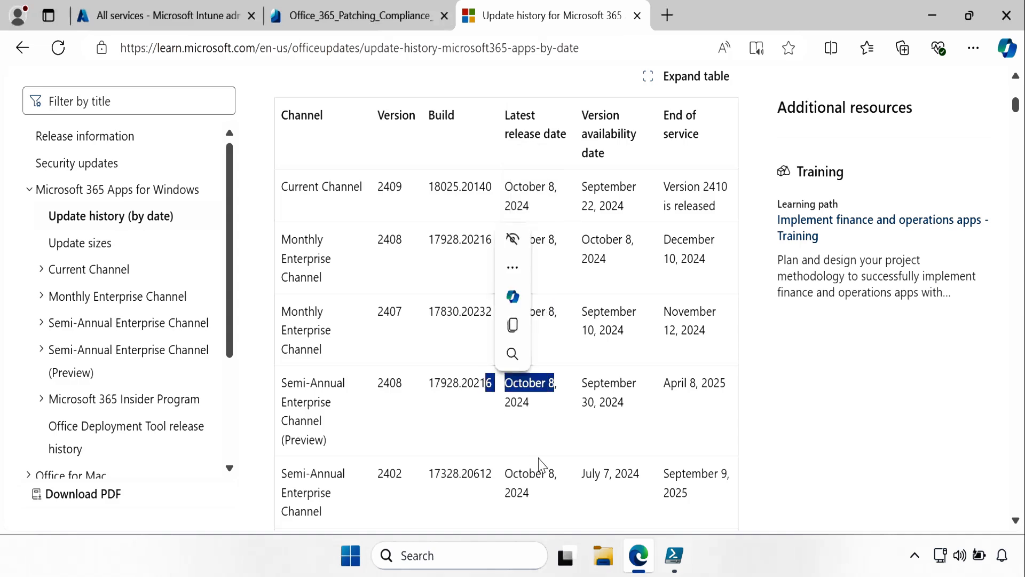
left_click_drag(559, 474, 505, 473)
left_click(841, 443)
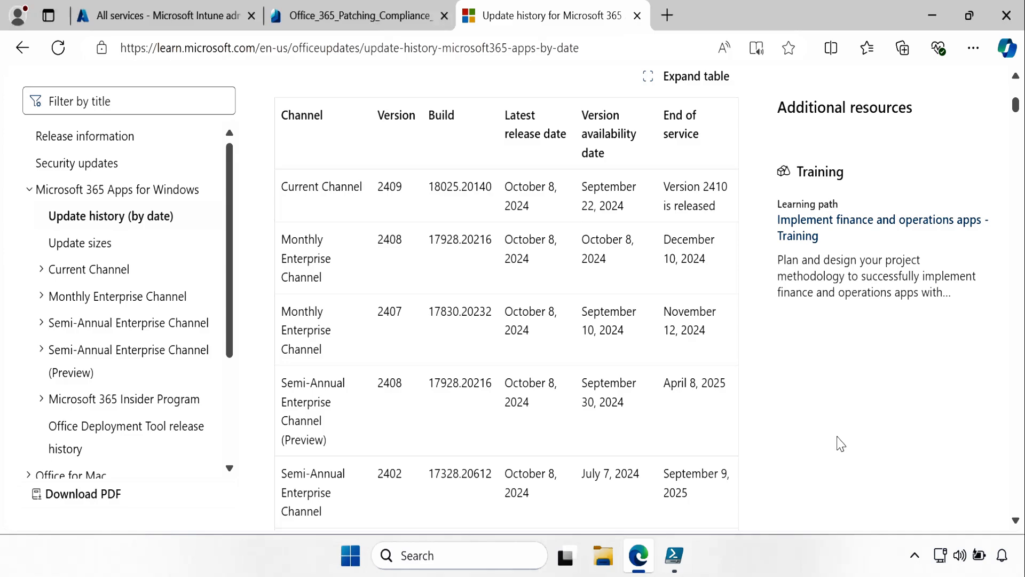
key("alt+Tab")
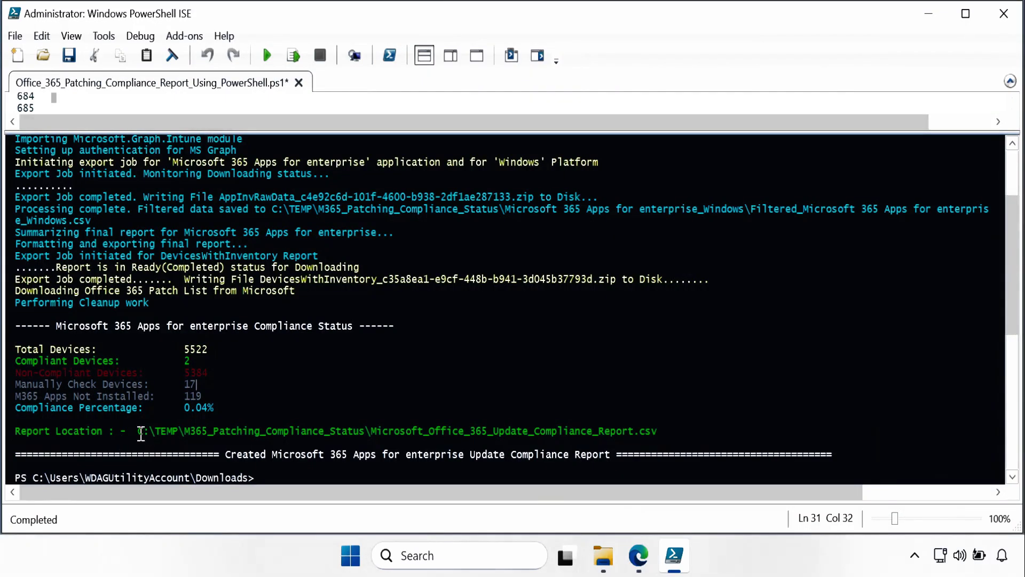
- Switch to File Explorer and open the M365_Patching_Compliance_Status folder under C:\TEMP
left_click_drag(141, 432, 680, 427)
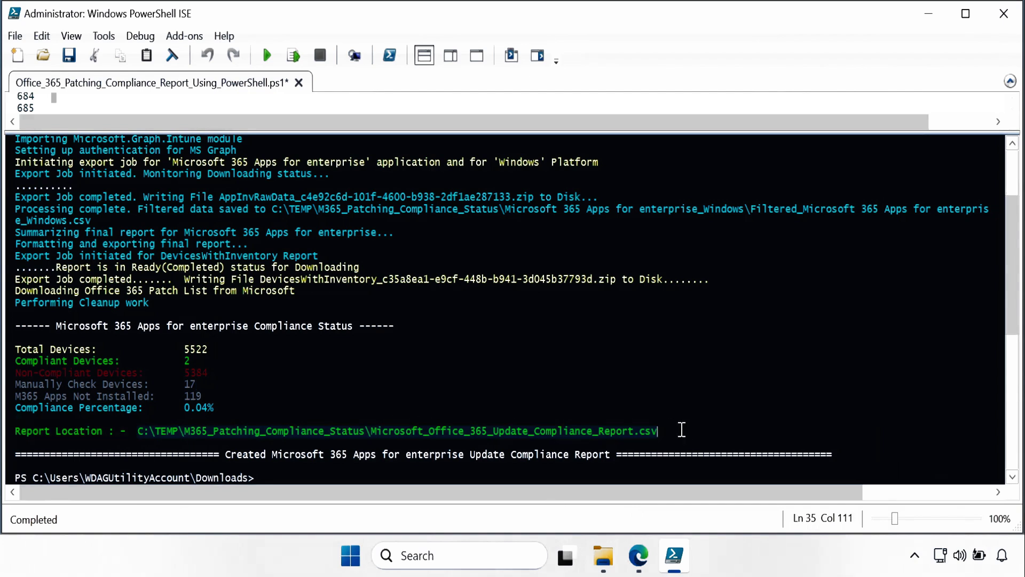
left_click(647, 351)
key("alt+Tab")
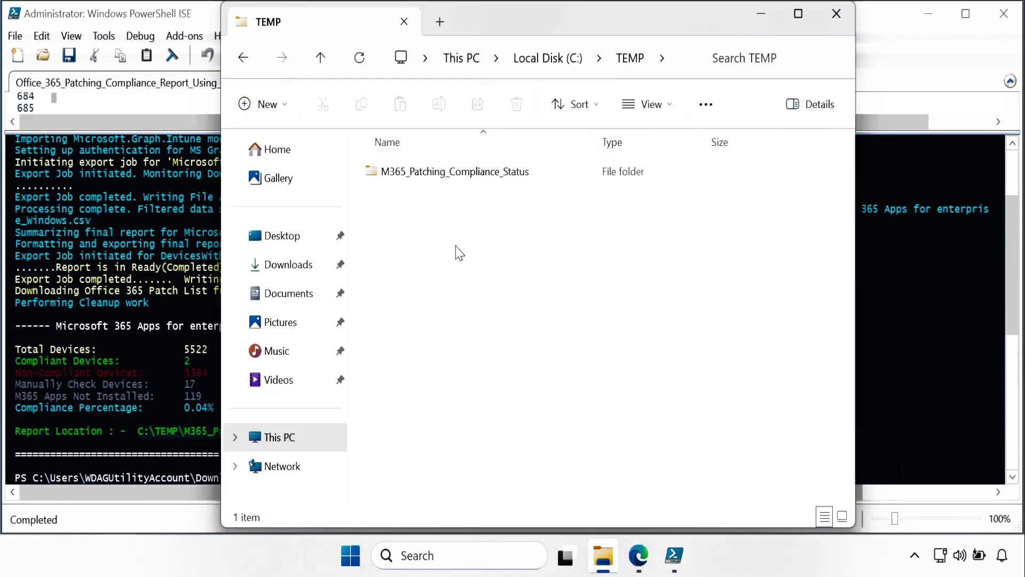
double_click(487, 173)
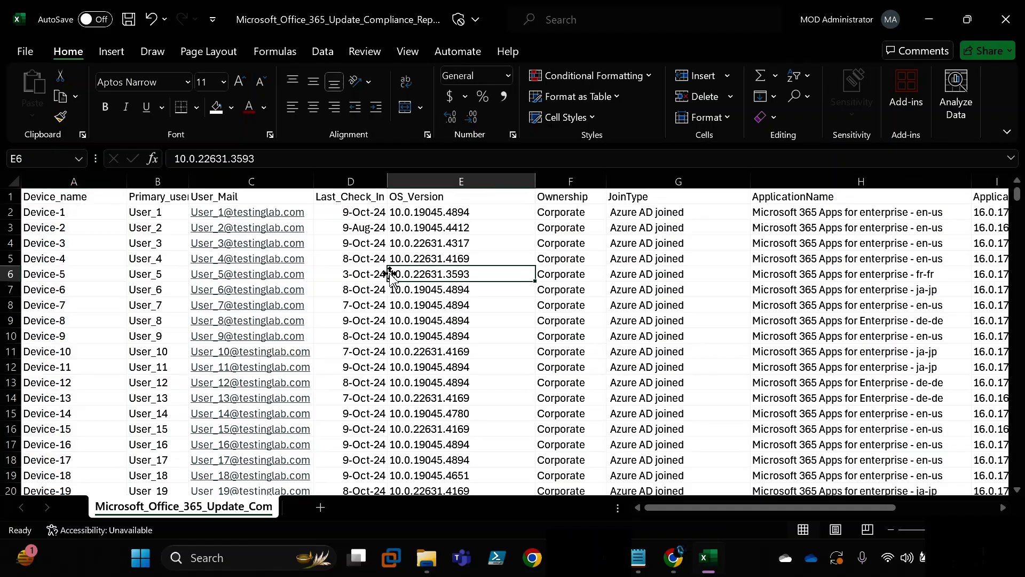
- Review each column from Device_name through ApplicationName in the compliance report
left_click(74, 181)
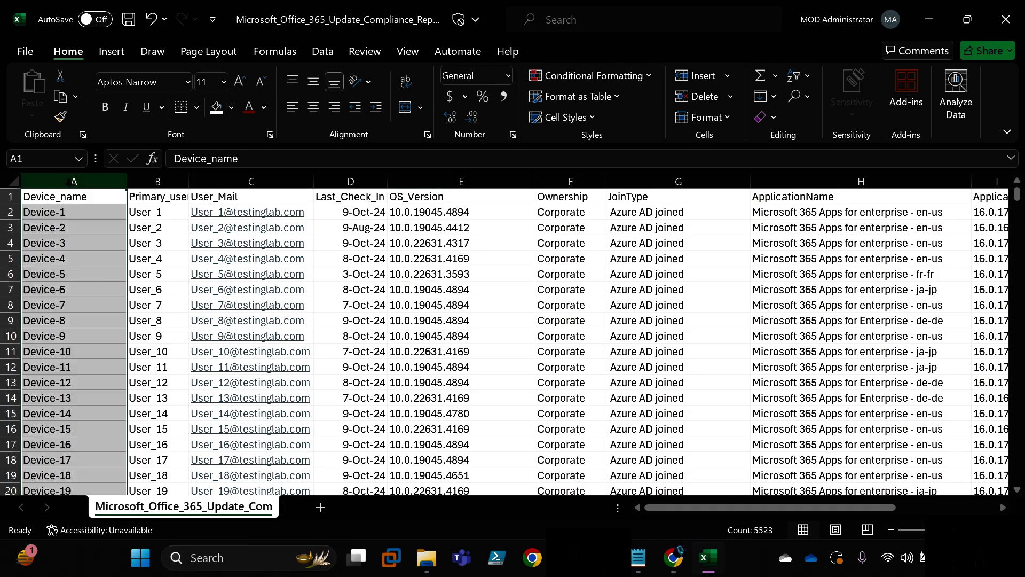
left_click(158, 182)
left_click(243, 181)
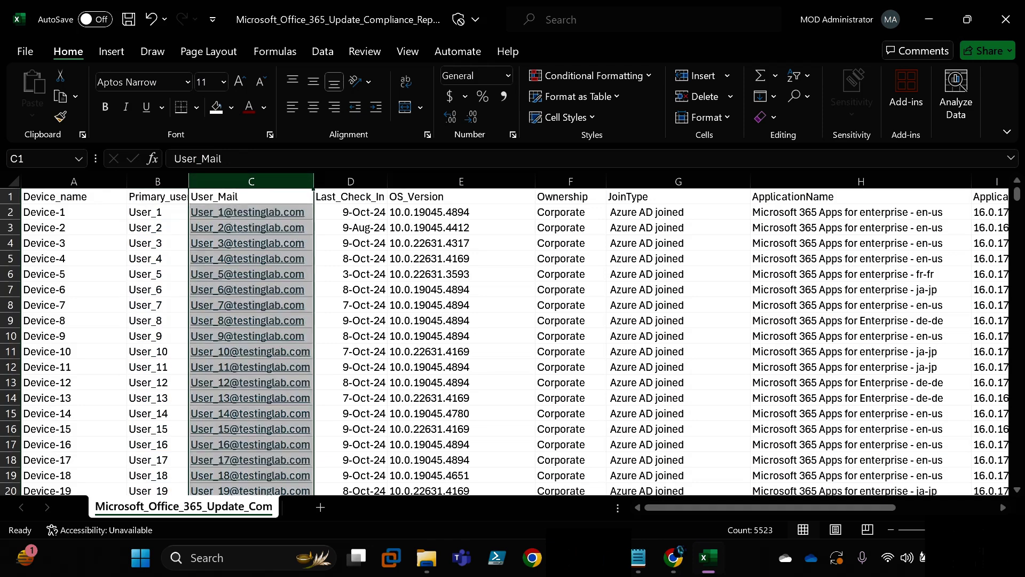
left_click(352, 181)
left_click(438, 181)
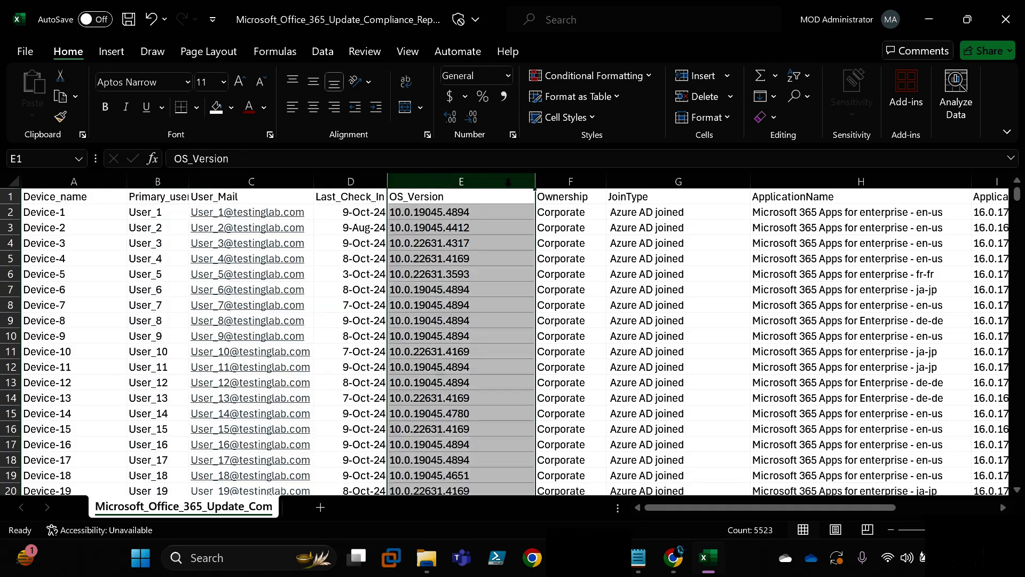
left_click(567, 181)
left_click(632, 182)
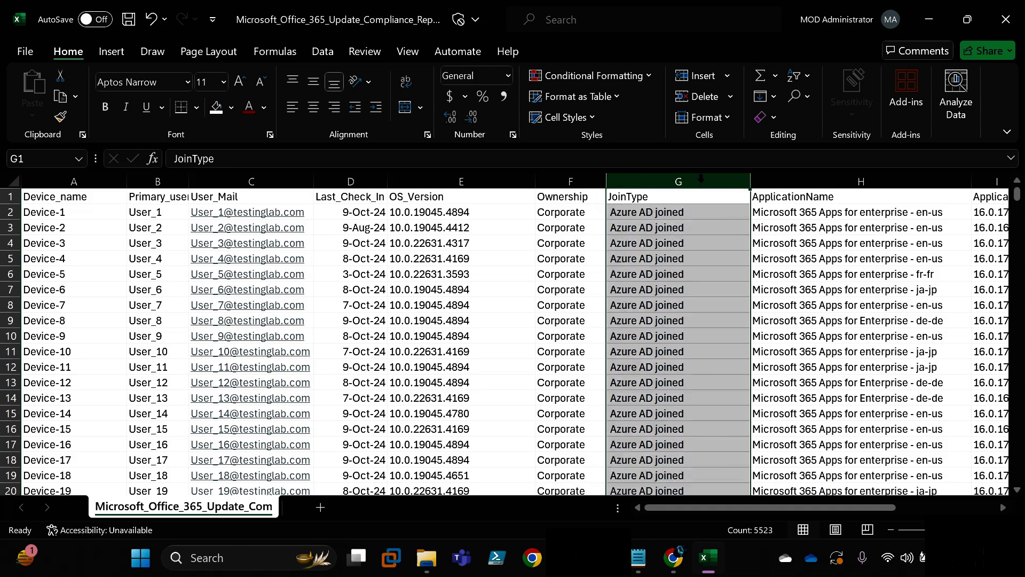
scroll(701, 182, "right", 3)
left_click(476, 181)
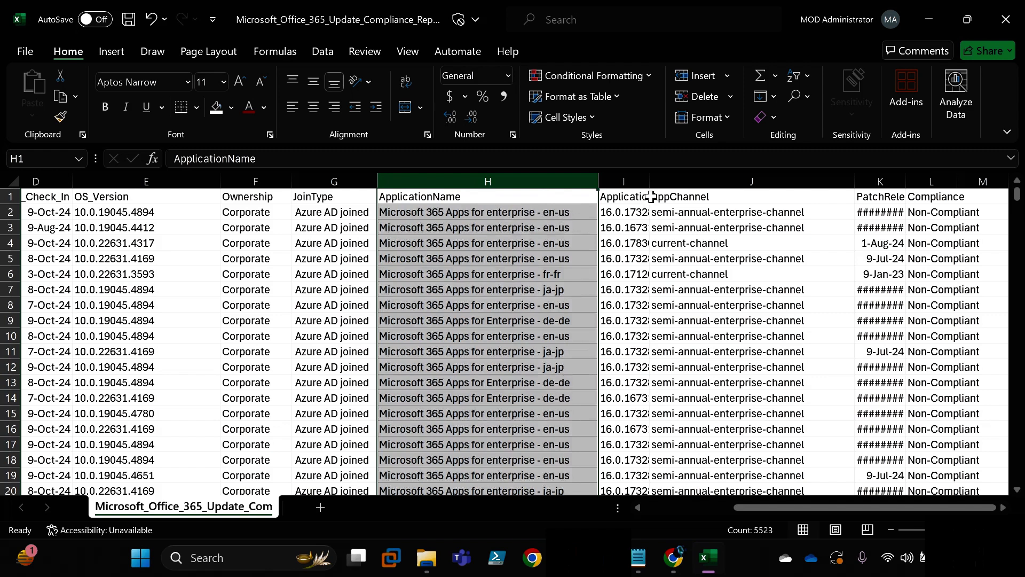
- Widen the ApplicationVersion, PatchReleaseDate and Compliance columns, then select the data range A1:L5523
left_click_drag(650, 183, 719, 183)
left_click(673, 179)
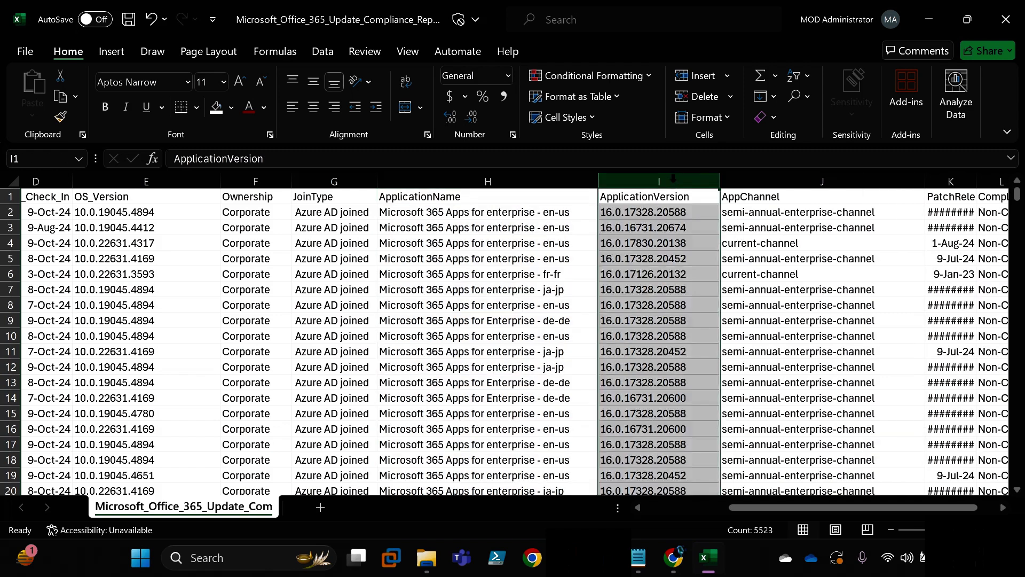
left_click(785, 182)
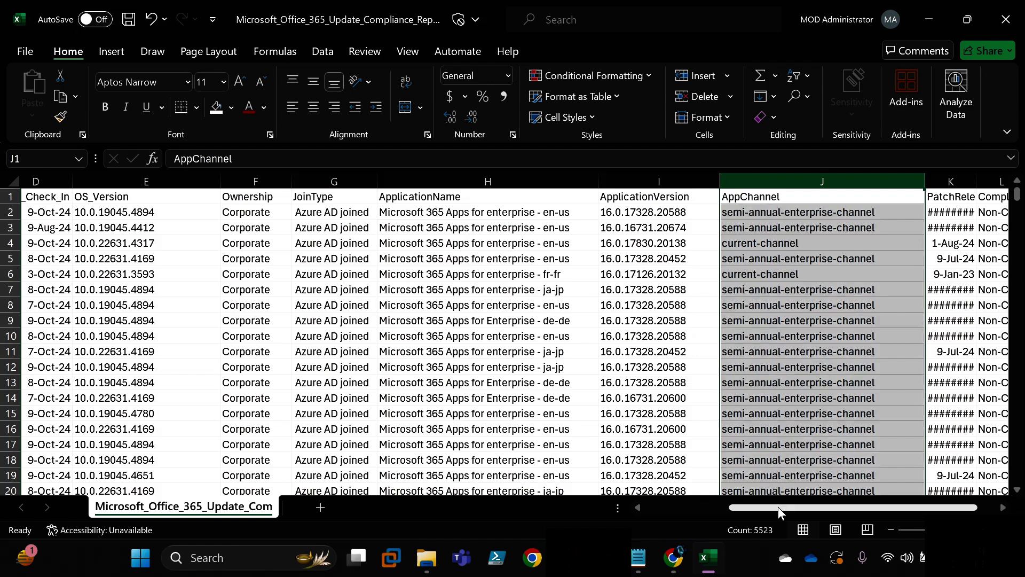
left_click_drag(777, 507, 831, 510)
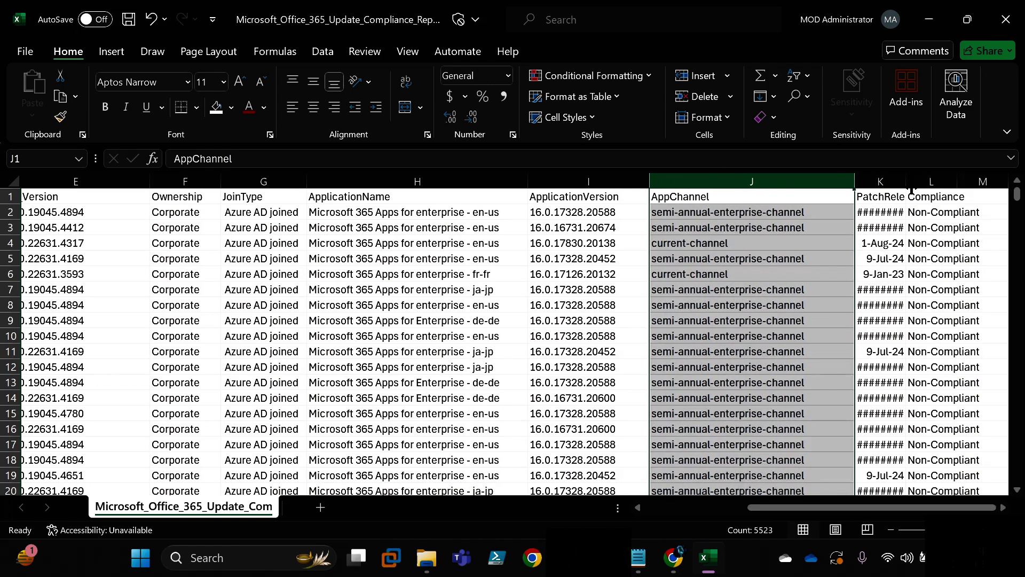
left_click_drag(906, 182, 975, 181)
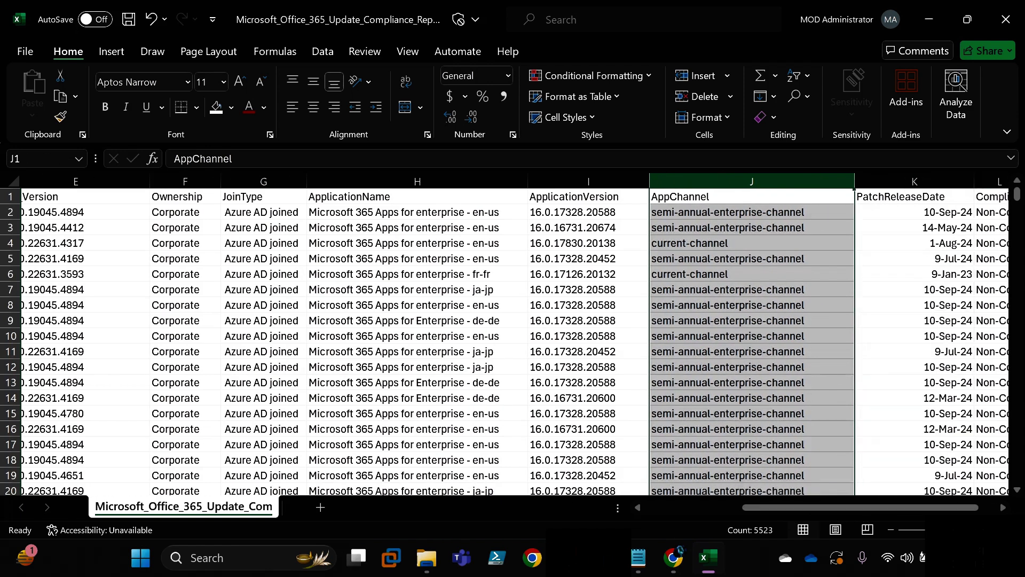
left_click(550, 181)
left_click(924, 181)
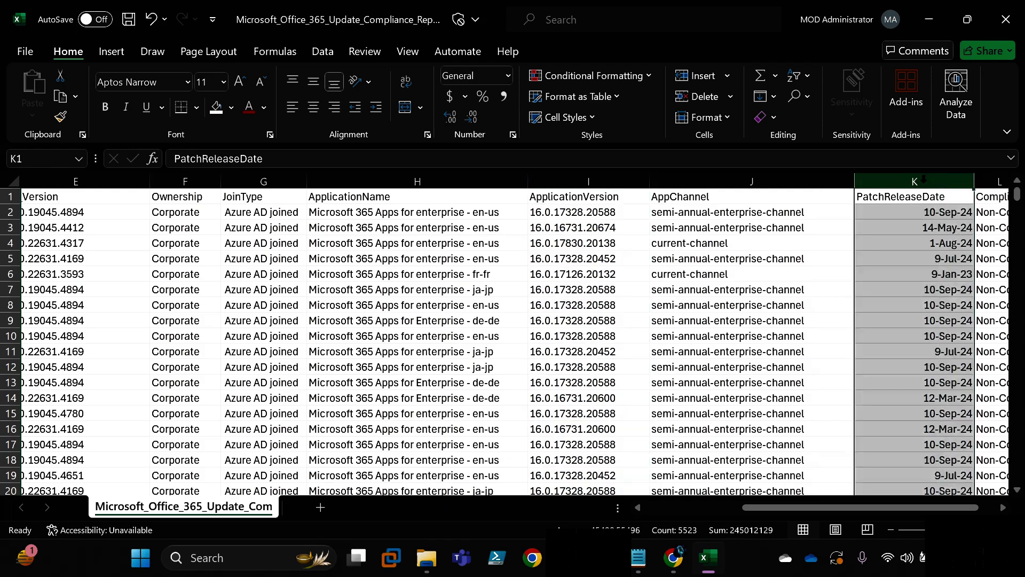
left_click_drag(822, 508, 897, 508)
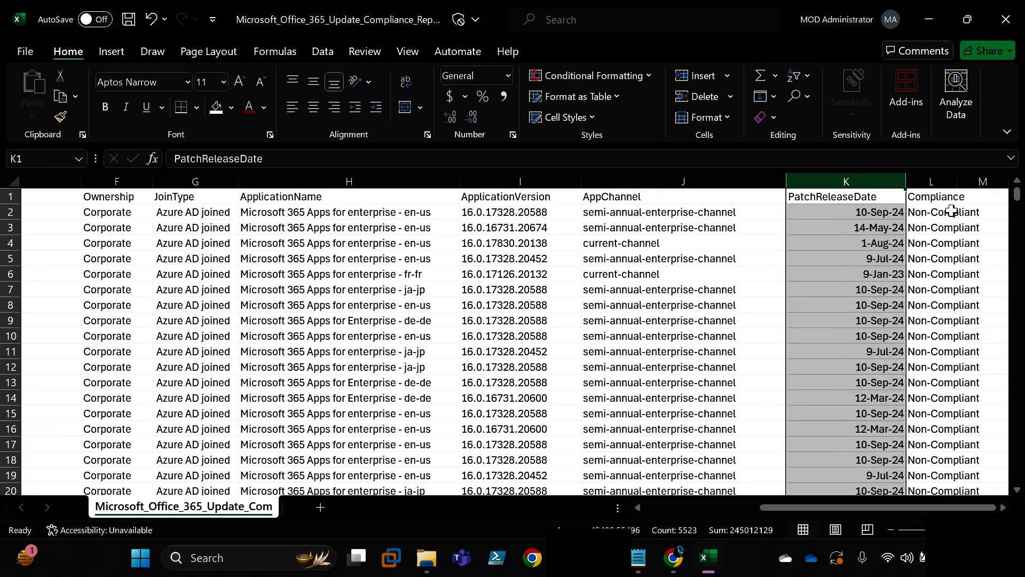
left_click(951, 211)
left_click_drag(958, 182, 975, 181)
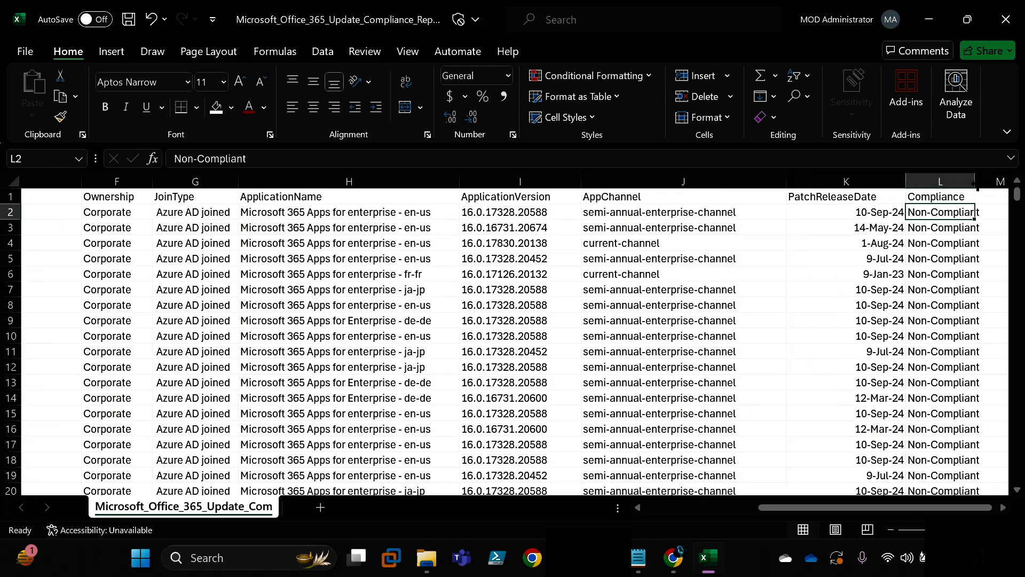
left_click(958, 197)
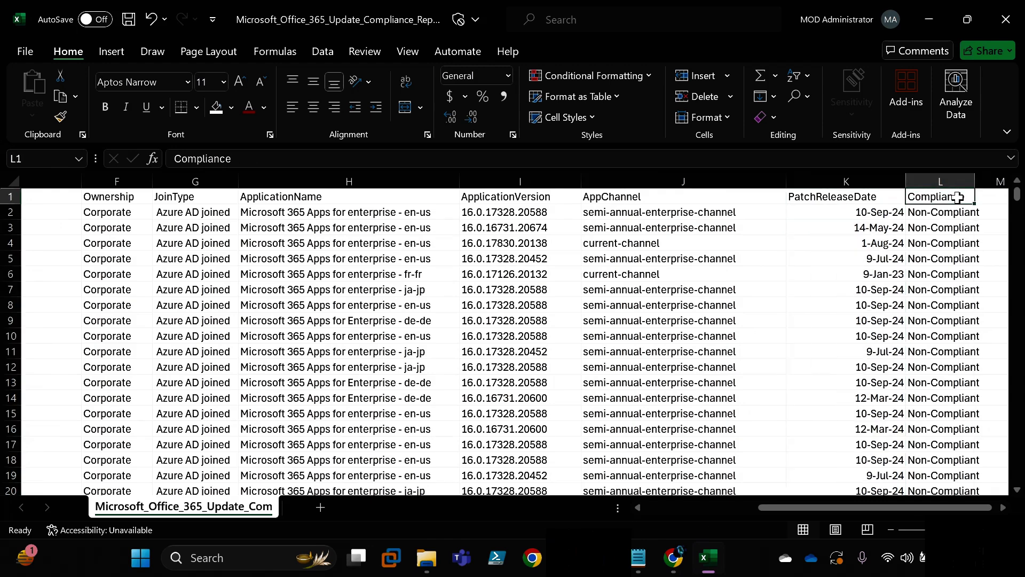
key("ctrl+a")
key("ctrl+period")
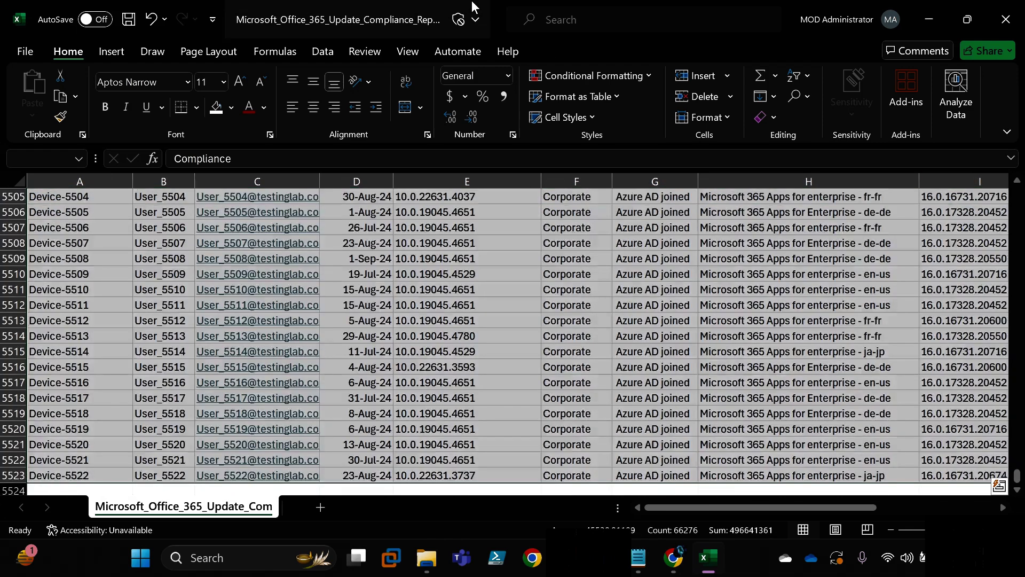
- Insert a PivotTable from the sheet's data range on a new worksheet
left_click(111, 51)
left_click(43, 101)
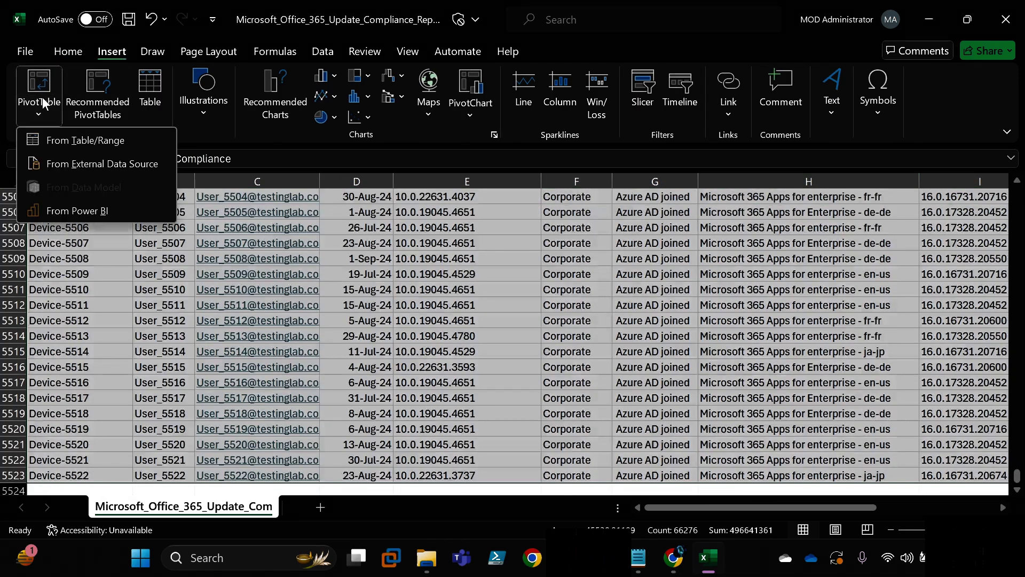
left_click(67, 141)
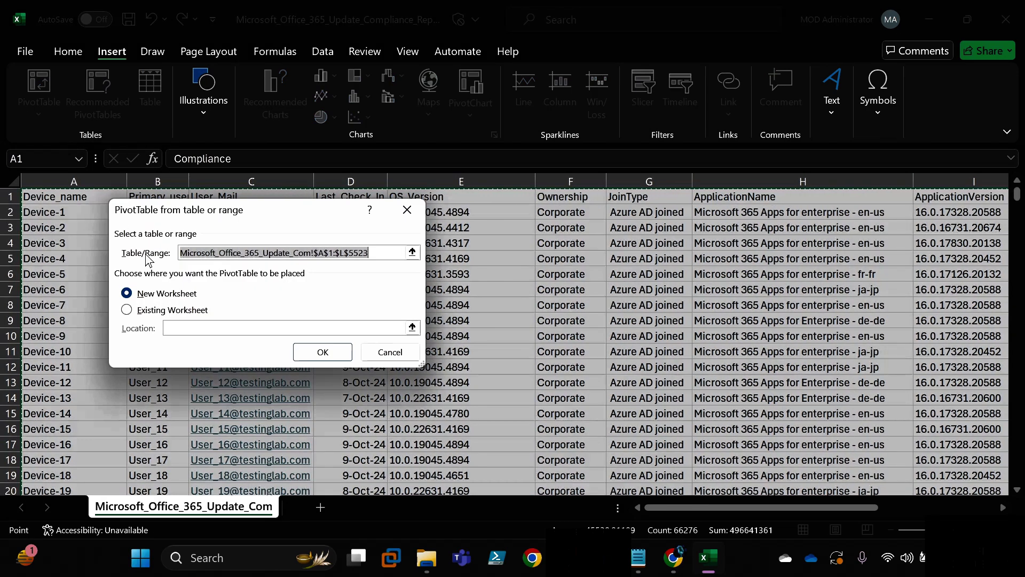
left_click(311, 353)
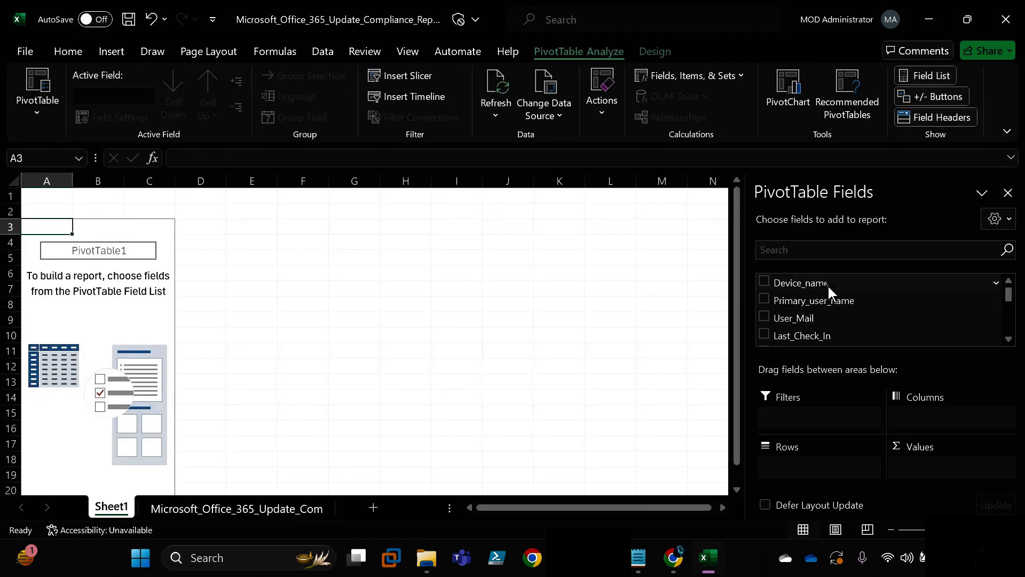
- Count Device_name in Values, try AppChannel as rows, then replace it with Compliance
left_click_drag(825, 288, 956, 480)
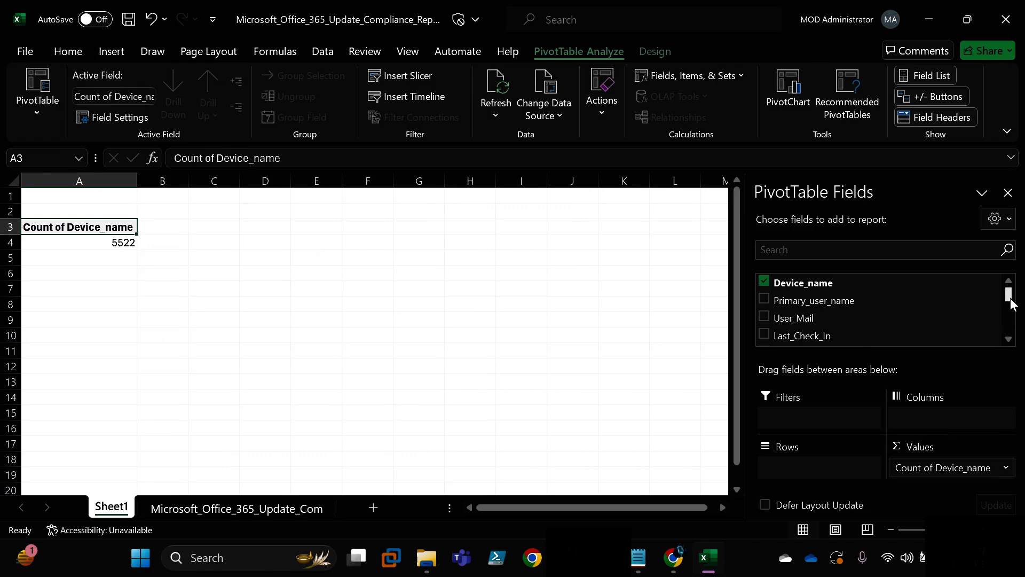
left_click_drag(1007, 294, 1010, 332)
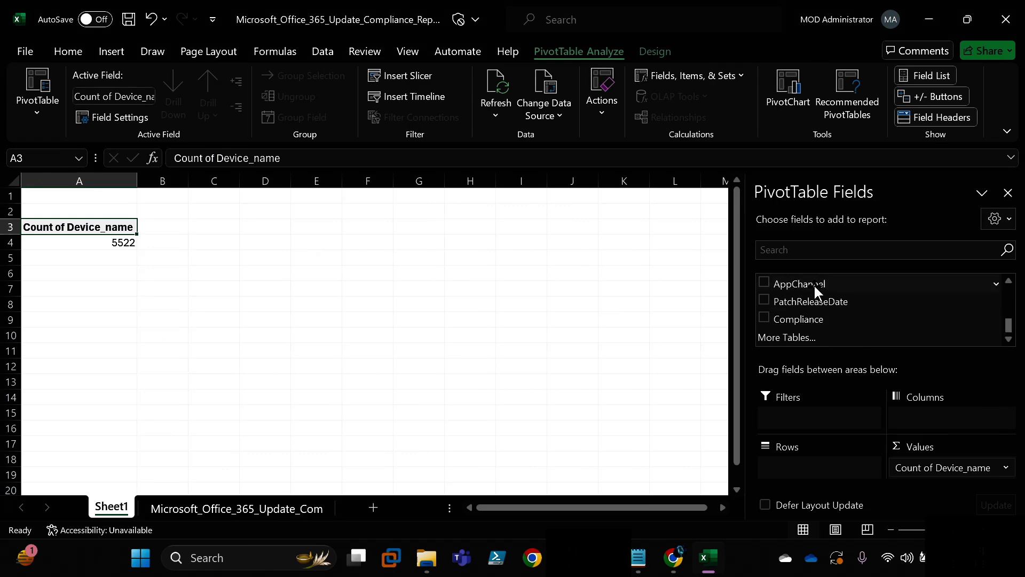
left_click_drag(814, 284, 813, 472)
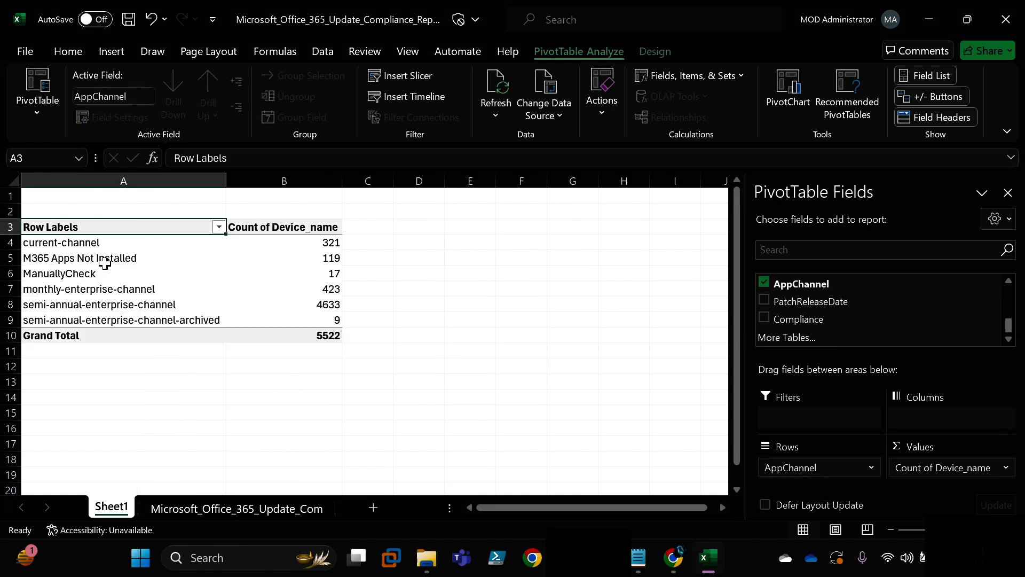
left_click_drag(74, 247, 299, 327)
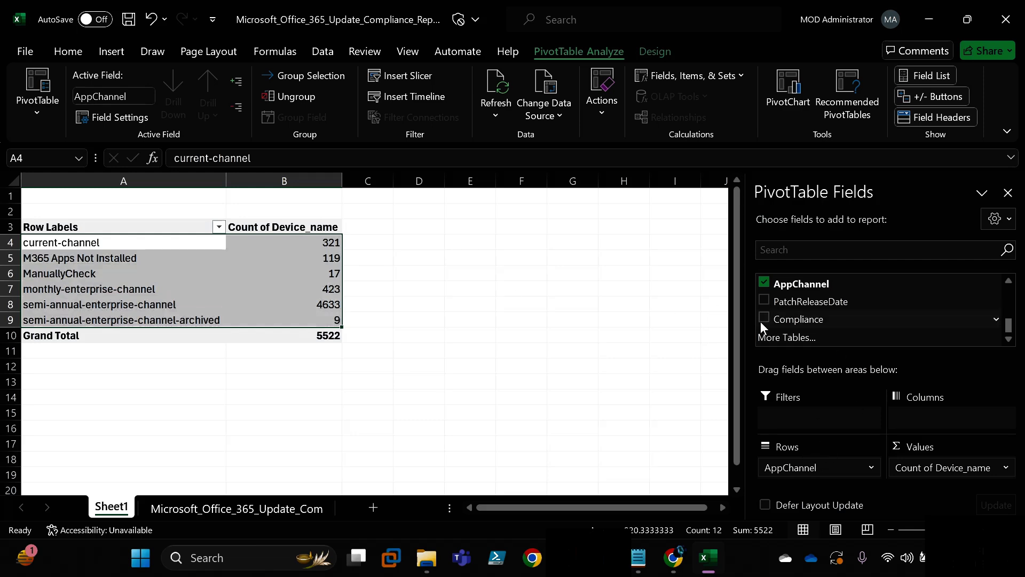
left_click(767, 285)
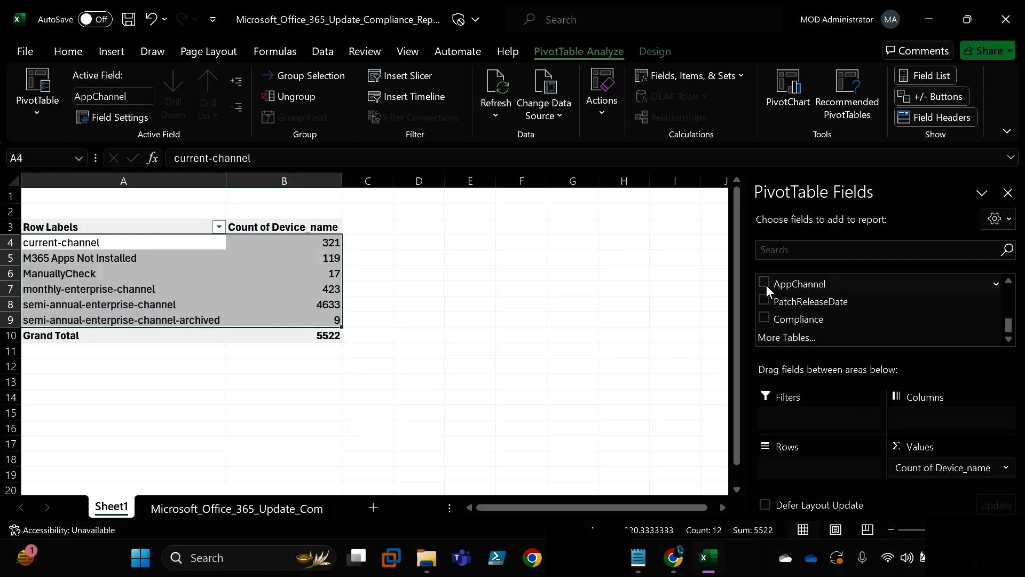
left_click(765, 319)
- Deselect the PivotTable so its field list closes
left_click(521, 323)
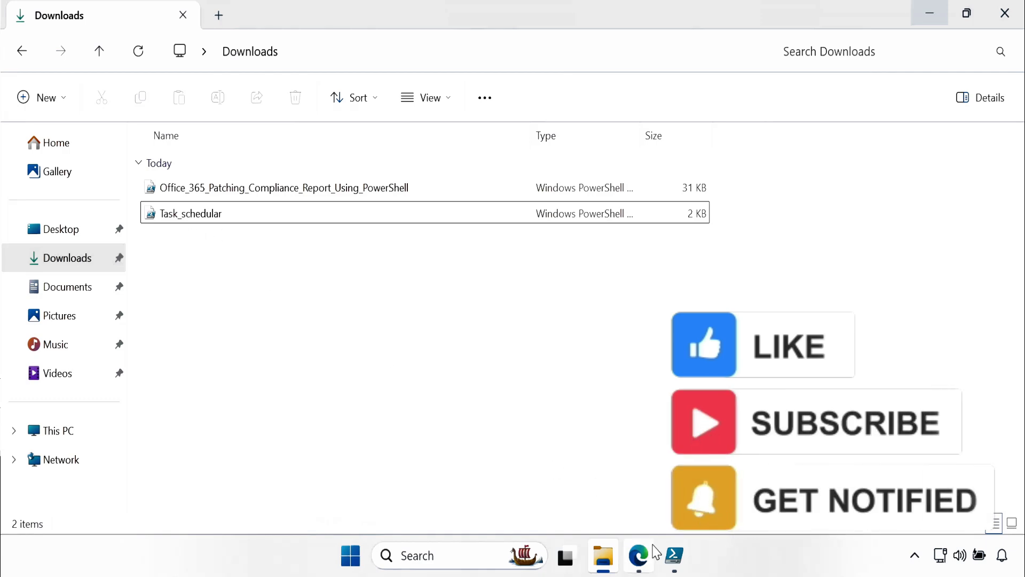
- Open Task_schedular.ps1 and review its task name, description and script path
left_click(673, 556)
left_click_drag(1020, 118, 1017, 154)
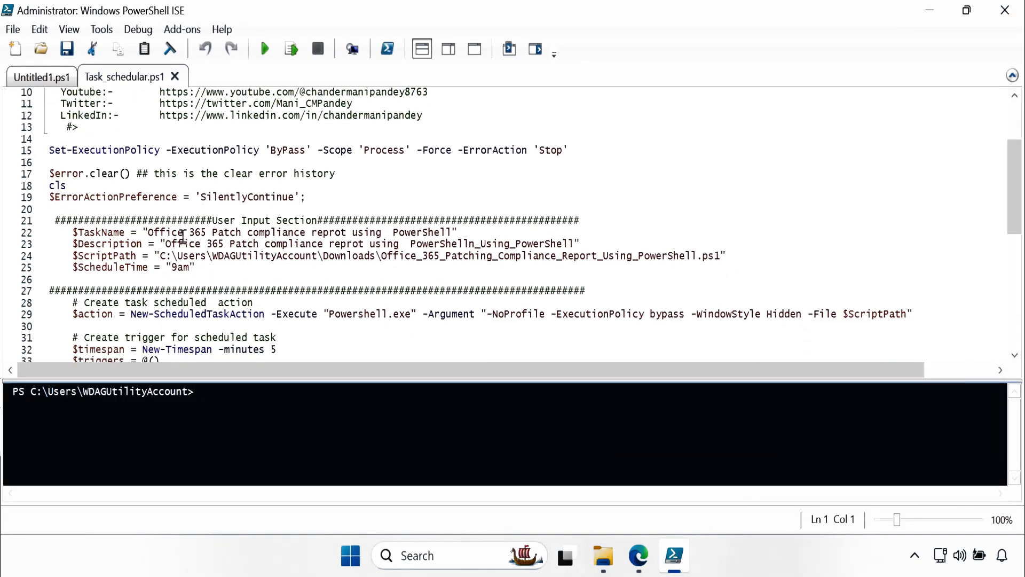
left_click(154, 233)
left_click_drag(154, 233, 454, 232)
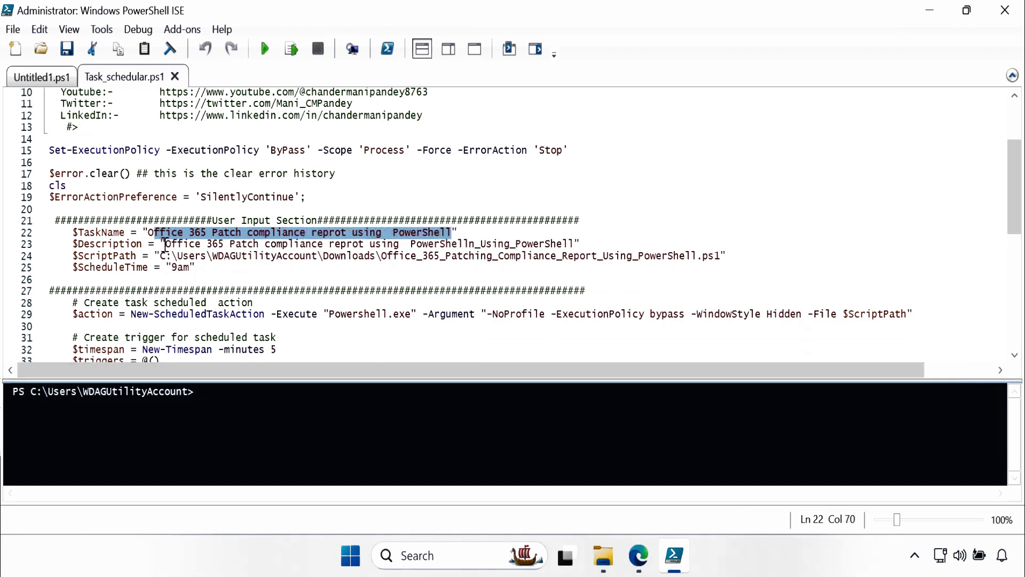
left_click_drag(166, 244, 277, 244)
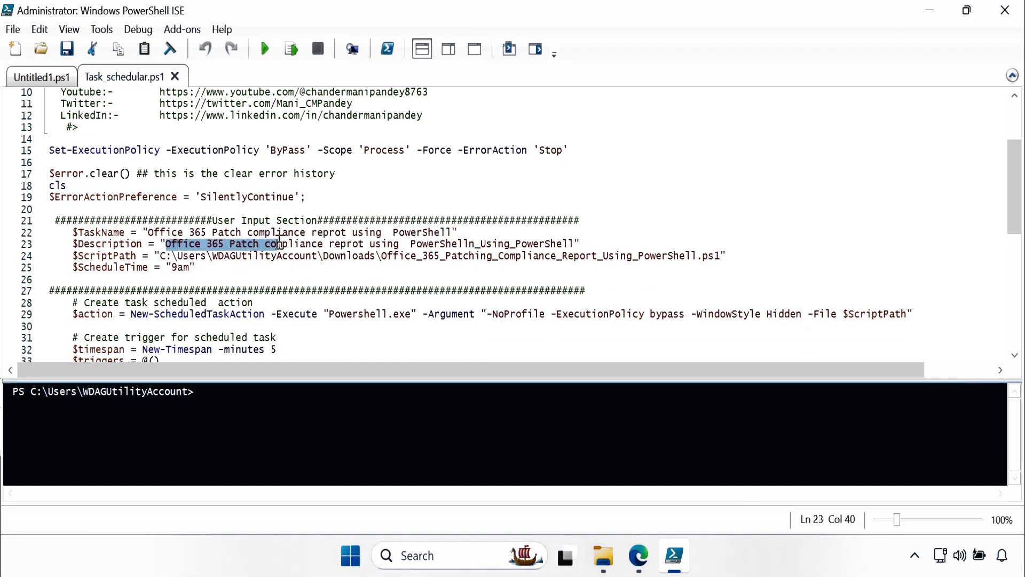
left_click(163, 256)
left_click_drag(162, 256, 721, 261)
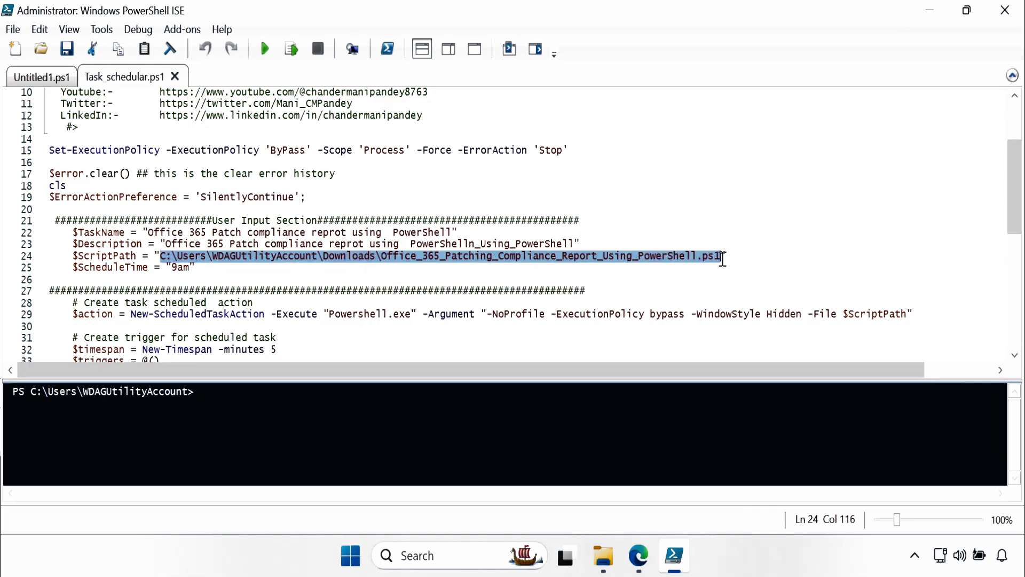
left_click(381, 258)
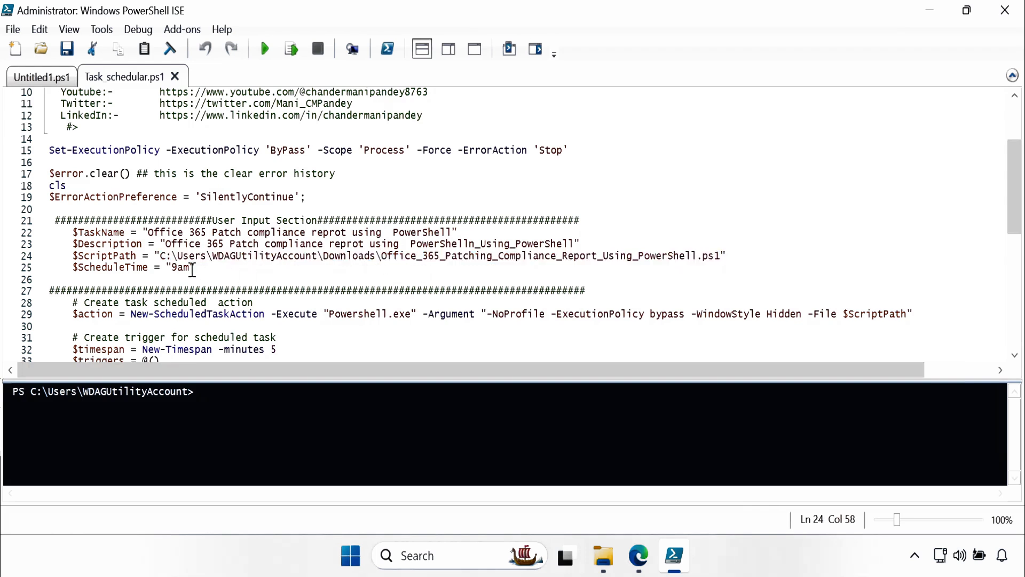
- Check the 9am schedule time, then run the whole script to register the task
left_click_drag(192, 268, 172, 268)
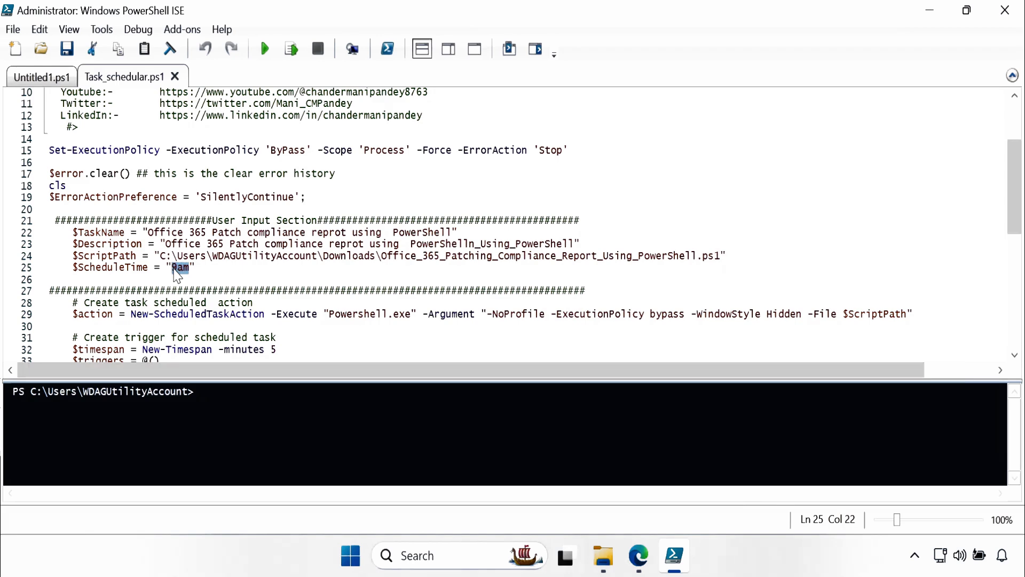
scroll(454, 210, "down", 2)
left_click(455, 209)
key("ctrl+a")
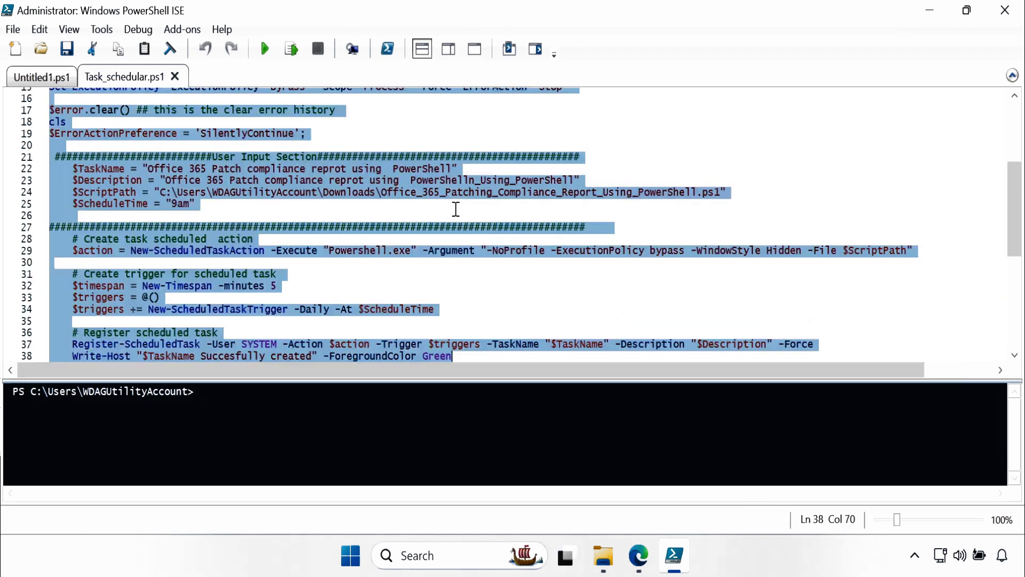
left_click(292, 50)
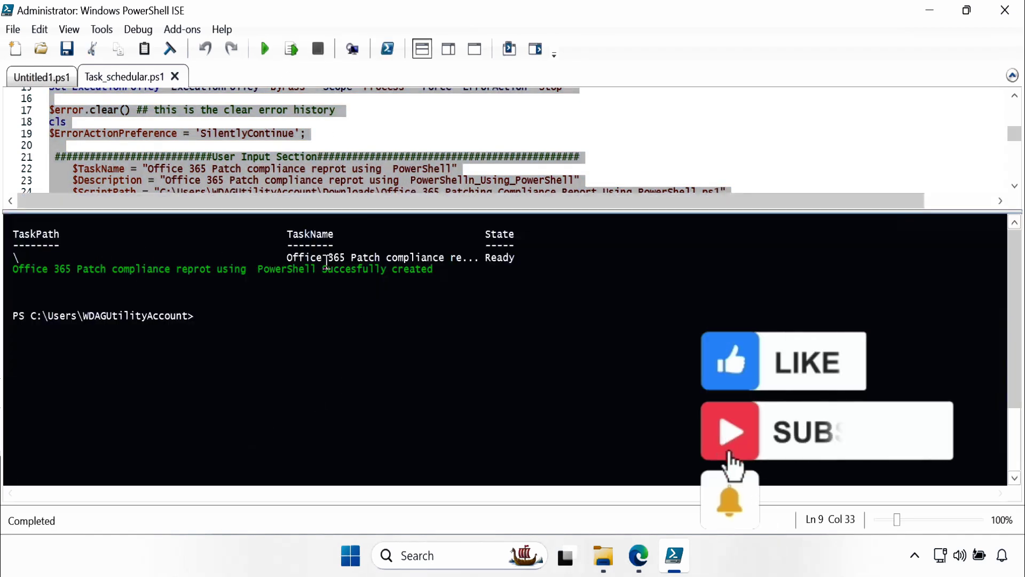
- Open Task Scheduler via the 'task' search and view the new Office 365 task
left_click(411, 555)
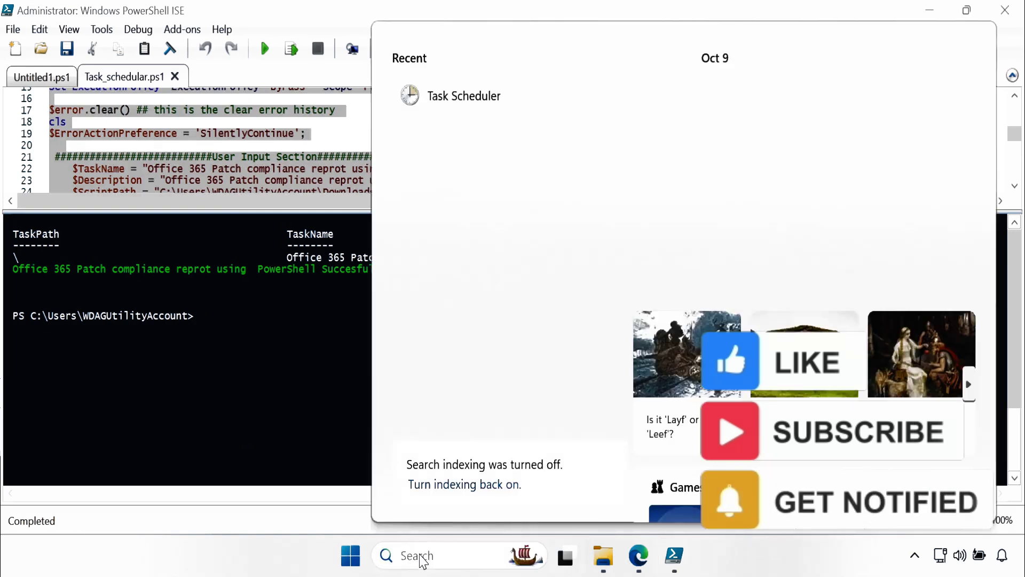
type("task")
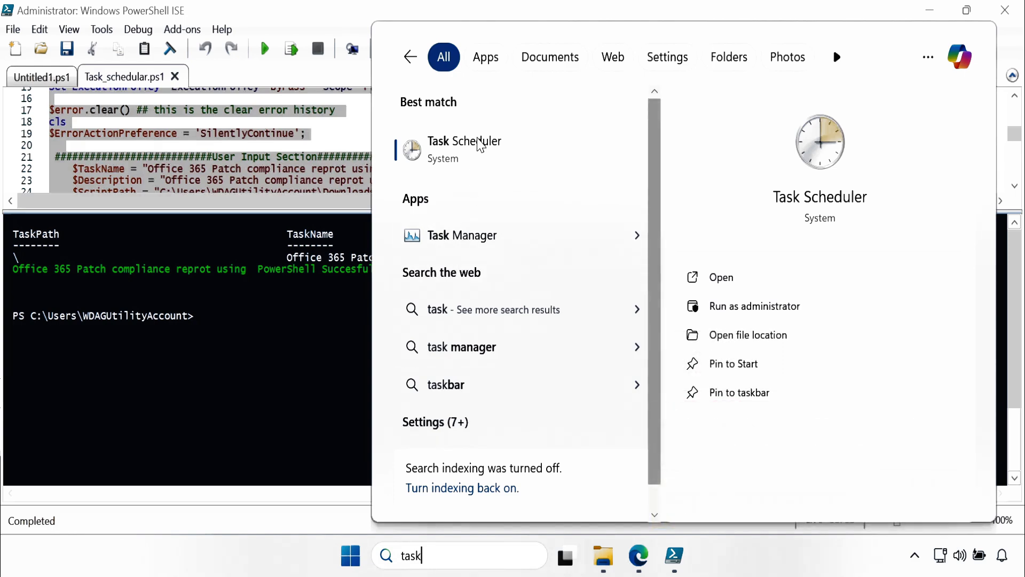
left_click(483, 141)
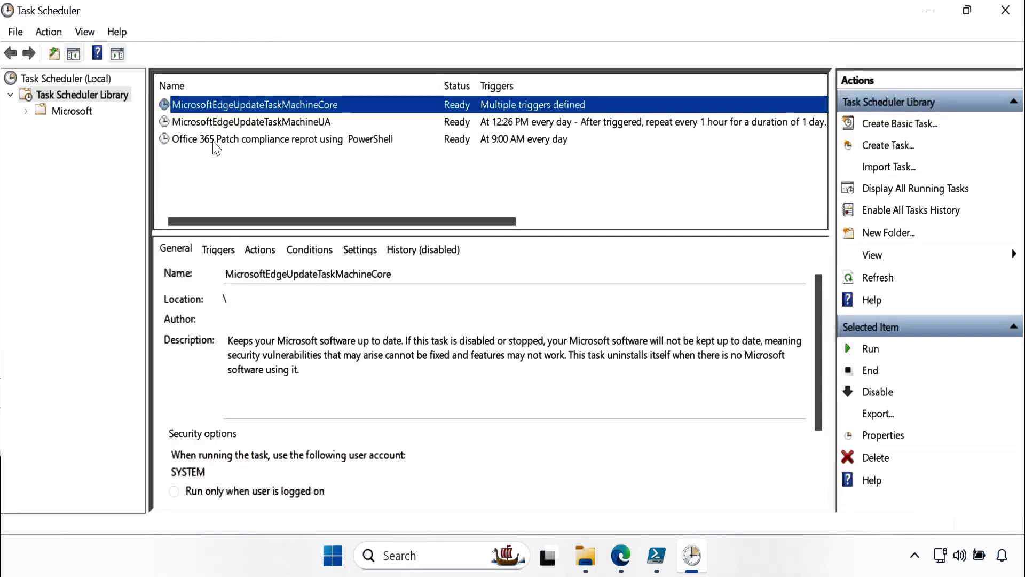
left_click(360, 142)
- Check the TEMP folder on the C: drive in File Explorer
left_click(590, 558)
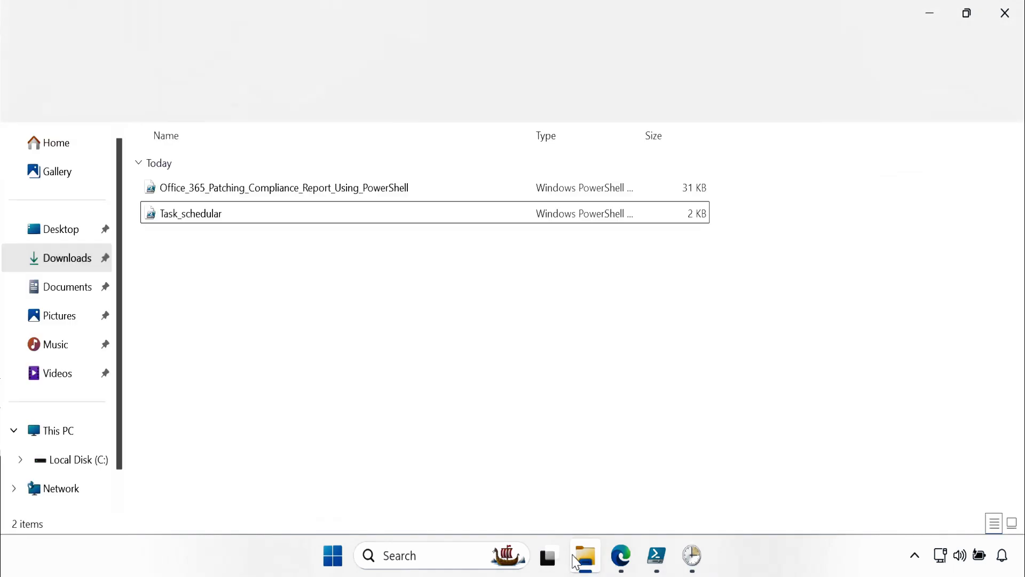
left_click(77, 460)
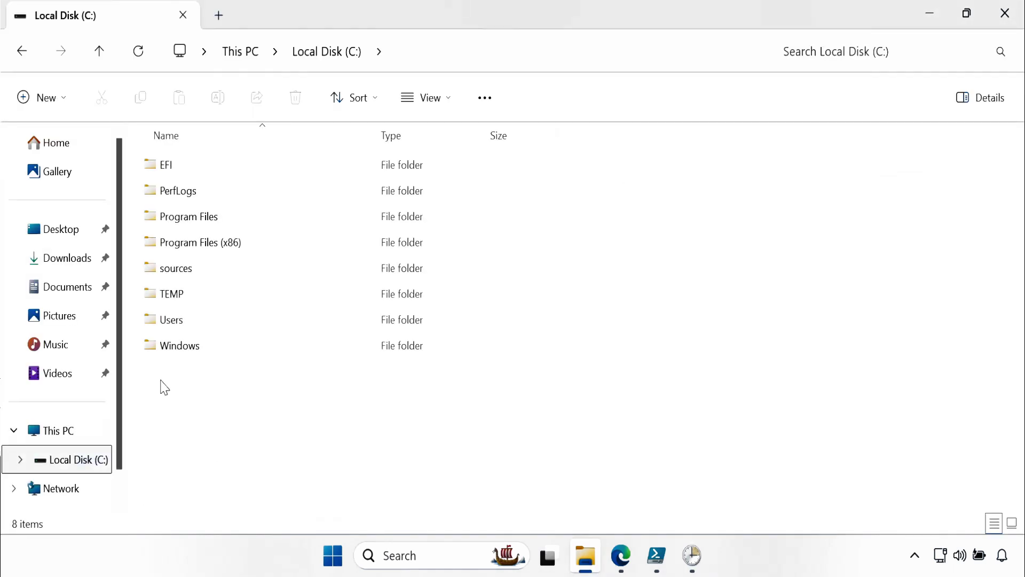
double_click(178, 299)
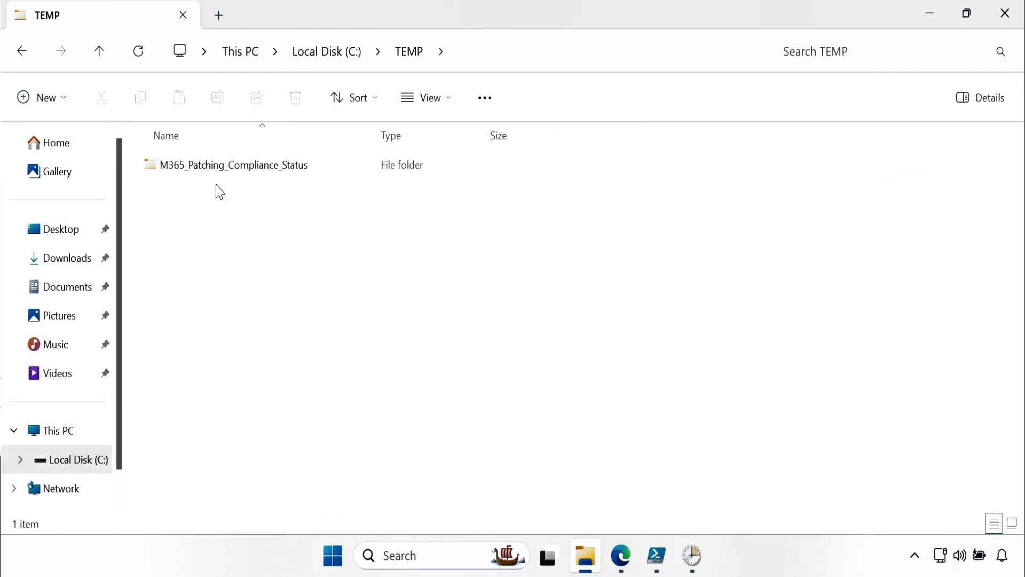
left_click(219, 175)
- Run the Office 365 compliance task now from Task Scheduler
left_click(930, 13)
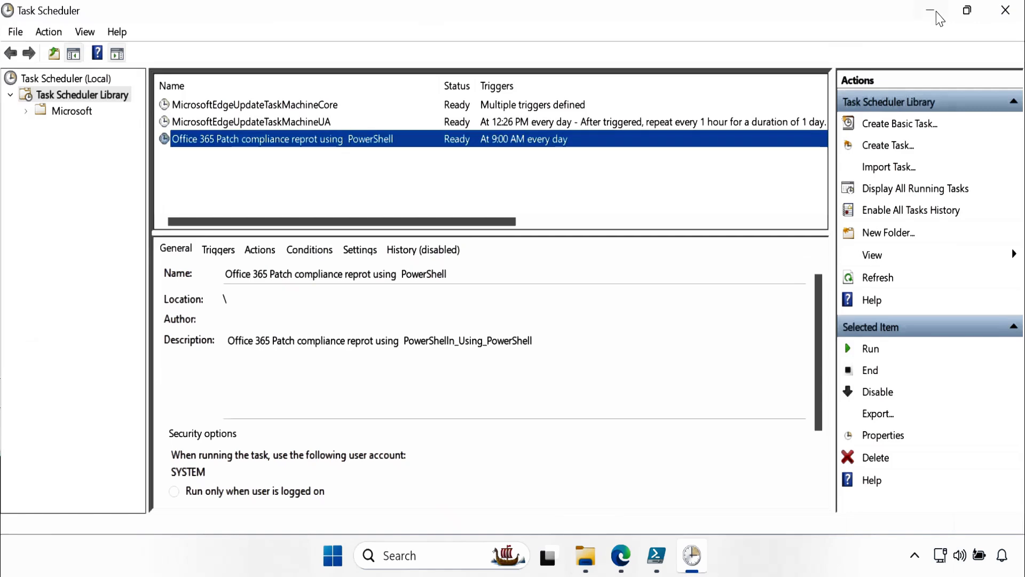
right_click(313, 145)
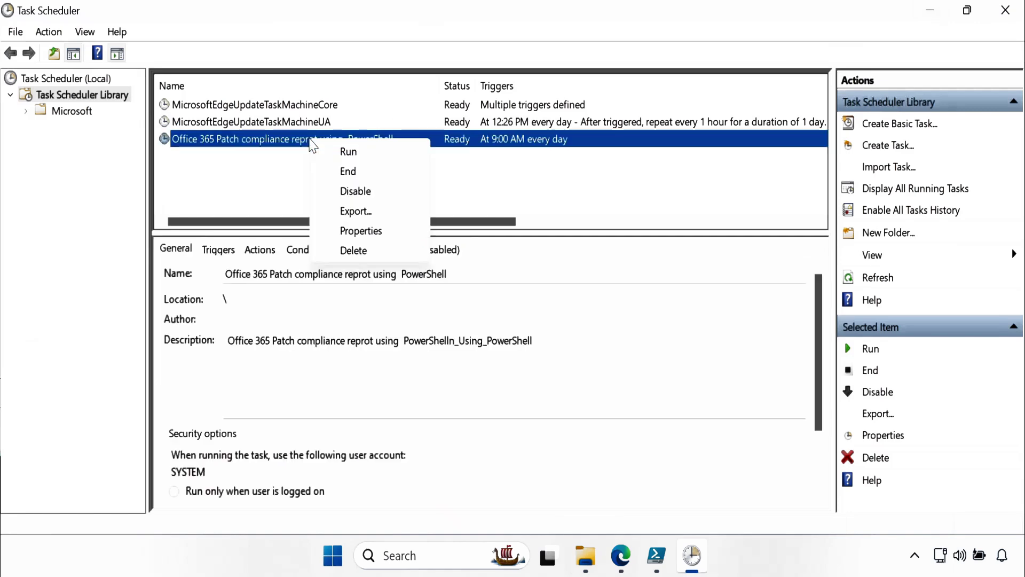
left_click(351, 156)
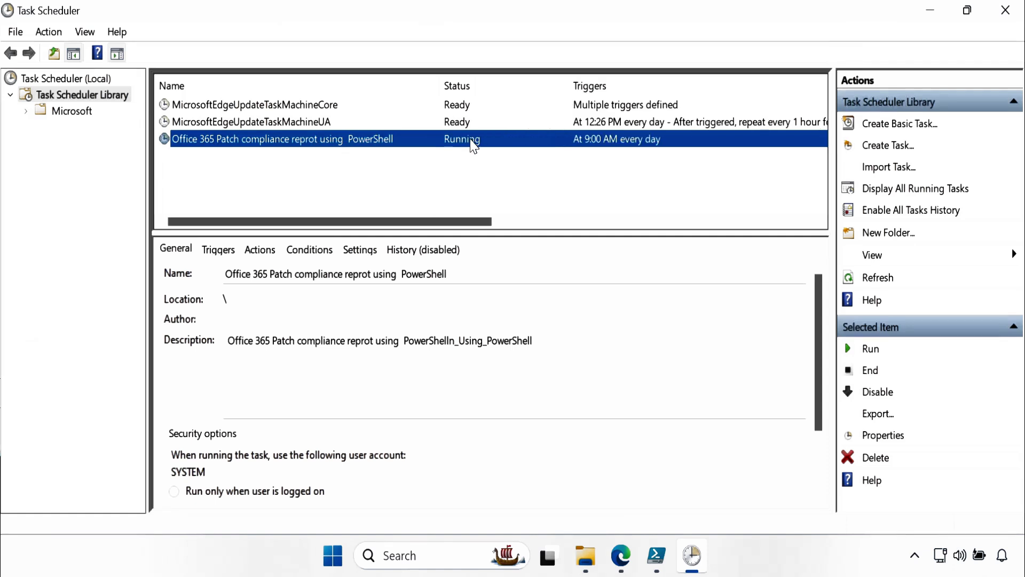
- Restore File Explorer and open the recreated M365_Patching_Compliance_Status folder in C:\TEMP
left_click(586, 555)
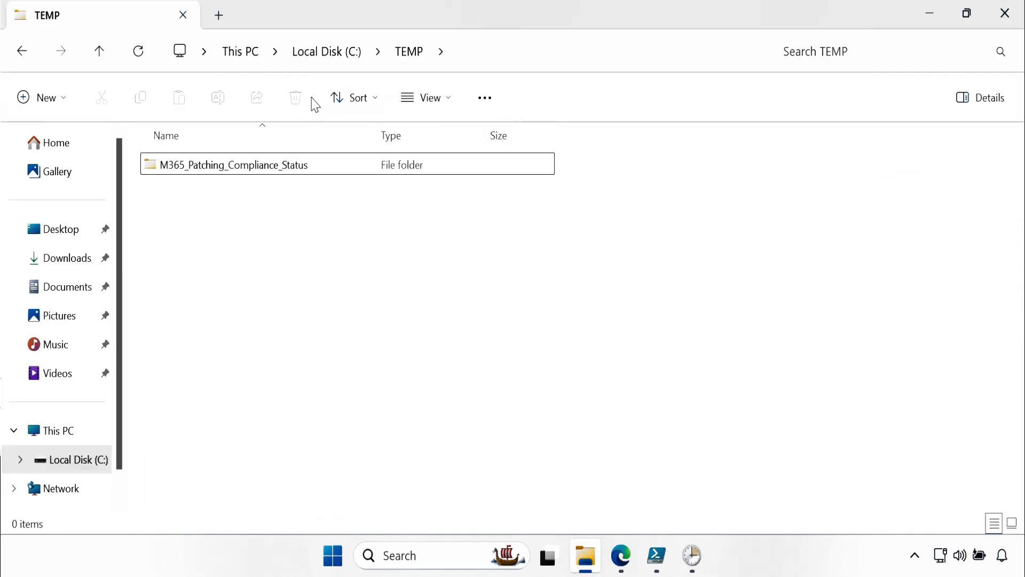
double_click(228, 165)
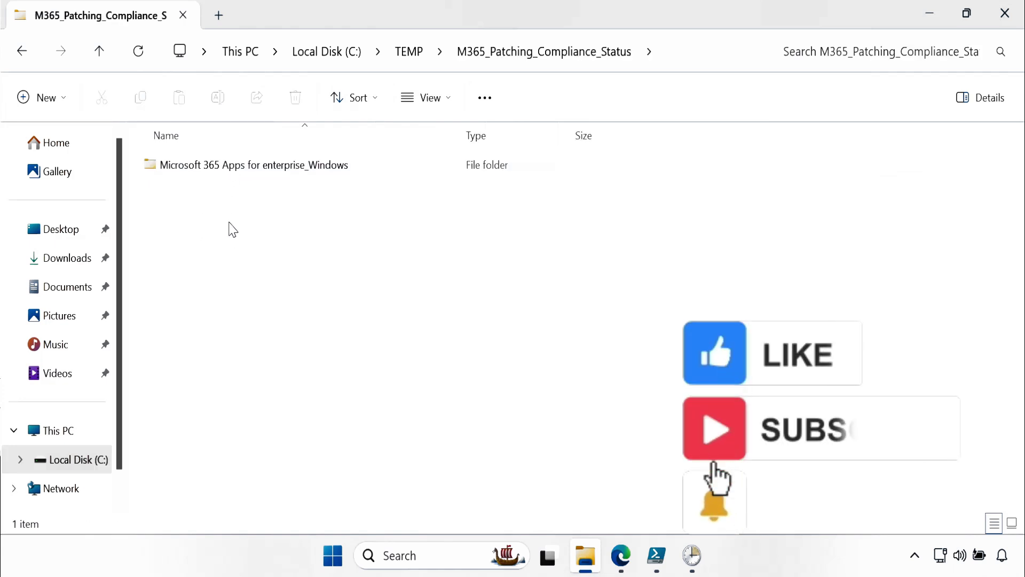